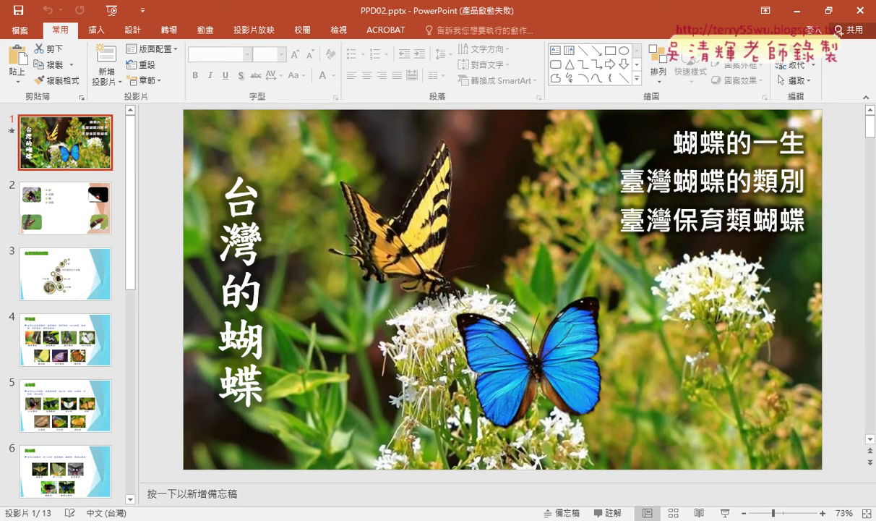
- Switch to the TQCPPT2016 task PDF and scroll to question 210 台灣蝴蝶
key(alt+Tab)
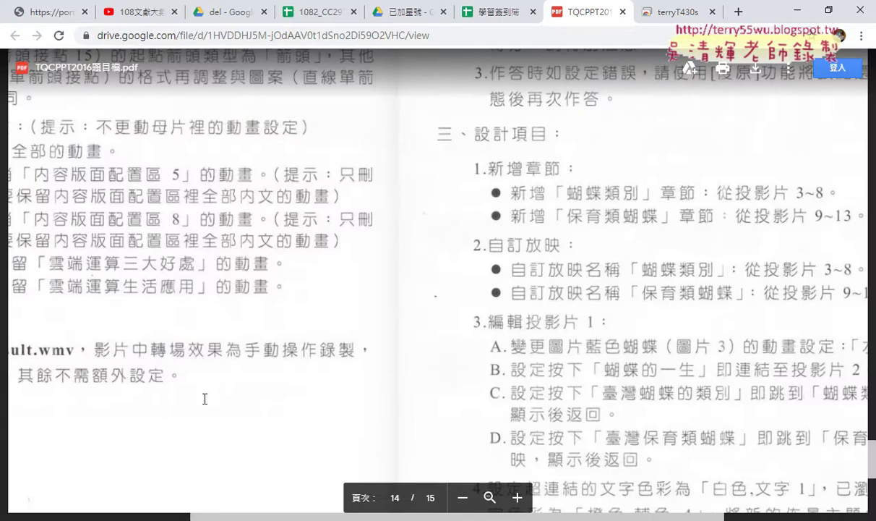
scroll(484, 434, up, 2)
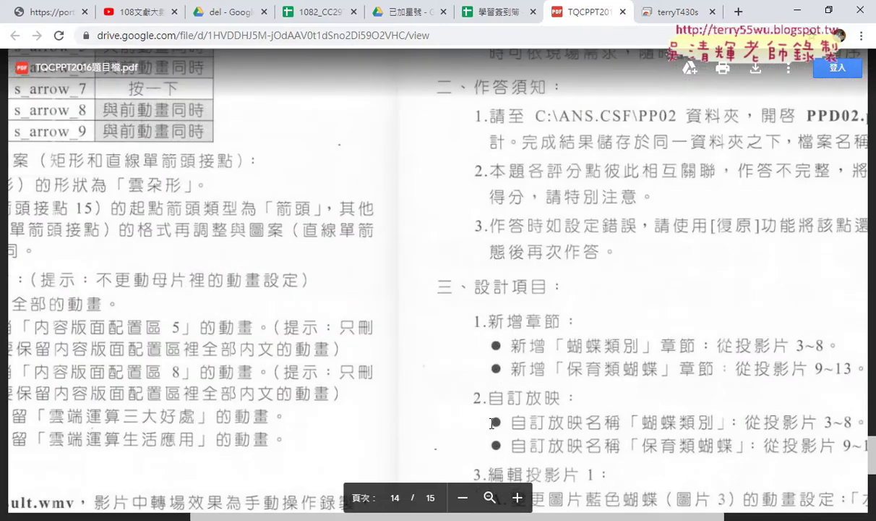
scroll(543, 462, up, 1)
scroll(615, 492, up, 1)
scroll(650, 358, right, 3)
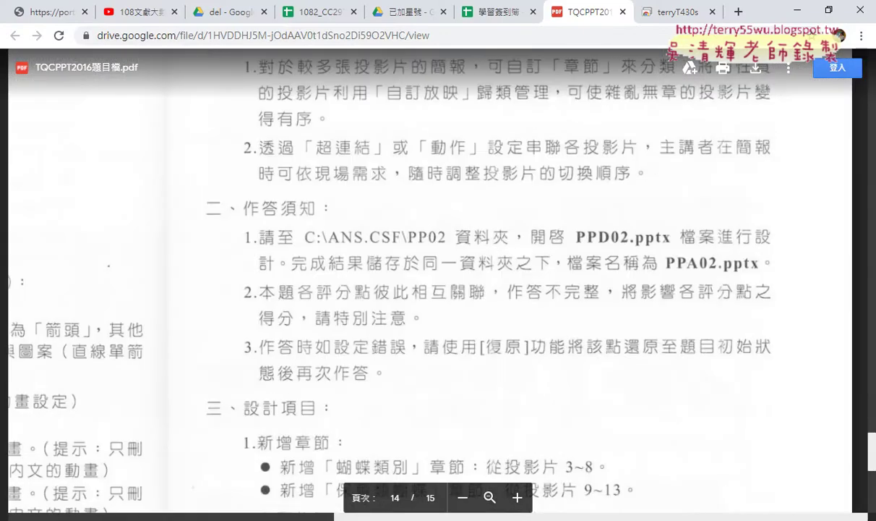
scroll(644, 350, up, 3)
scroll(681, 374, down, 2)
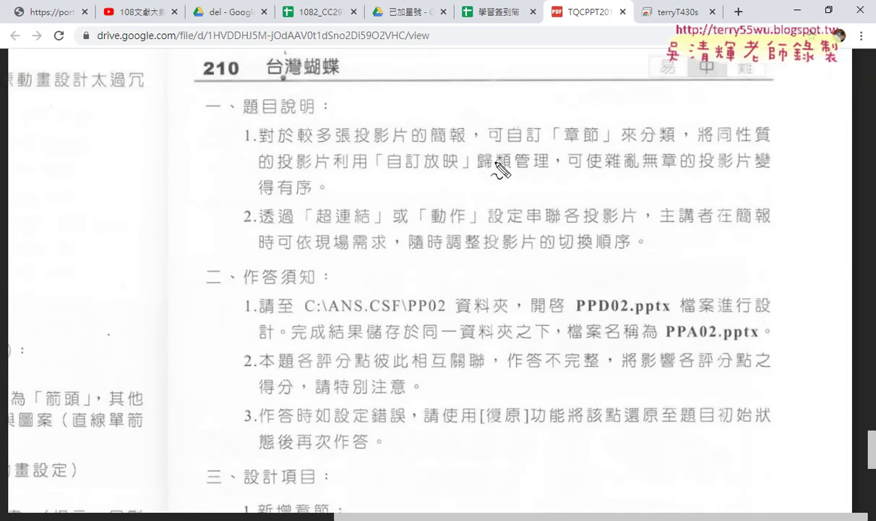
- Mark up 自訂放映, 章節, 超連結, 各投影片, 現場需求 and the slide-switching order, then clear the marks
drag(440, 175, 446, 187)
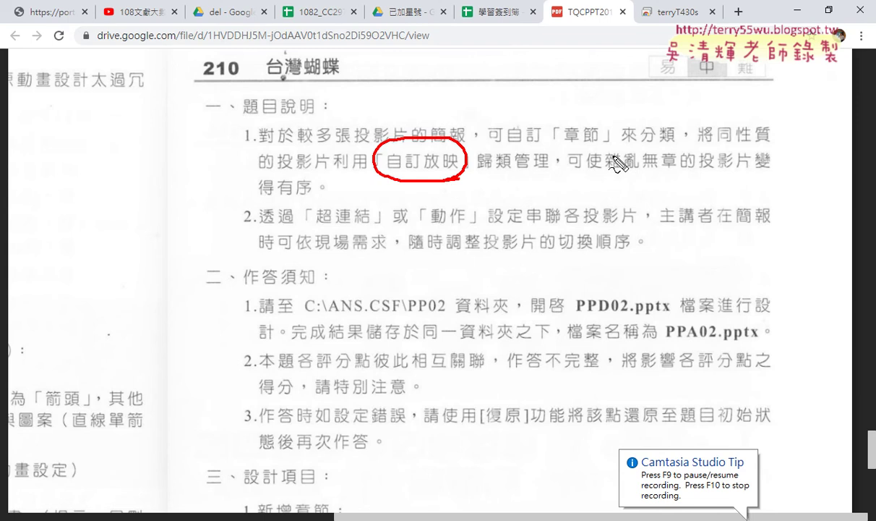
mouse_move(600, 153)
mouse_down()
mouse_move(528, 134)
mouse_move(611, 141)
mouse_up()
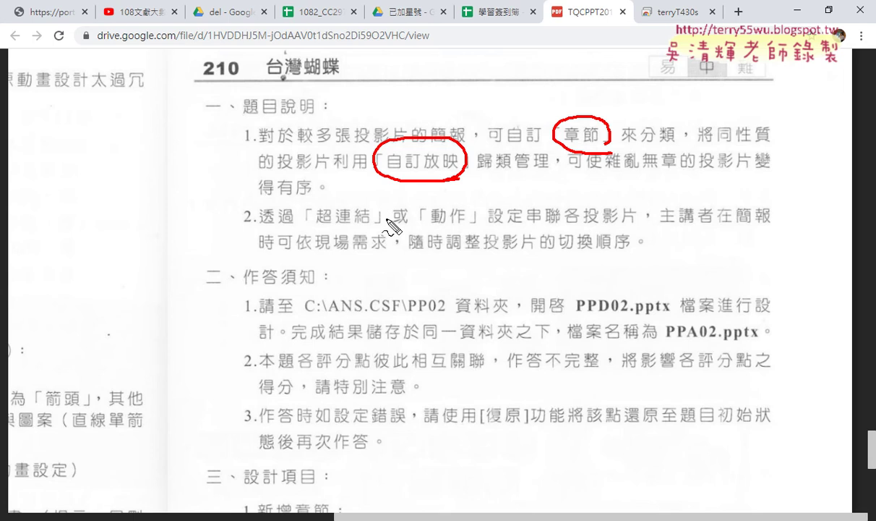
mouse_move(369, 233)
mouse_down()
mouse_move(329, 190)
mouse_move(357, 228)
mouse_up()
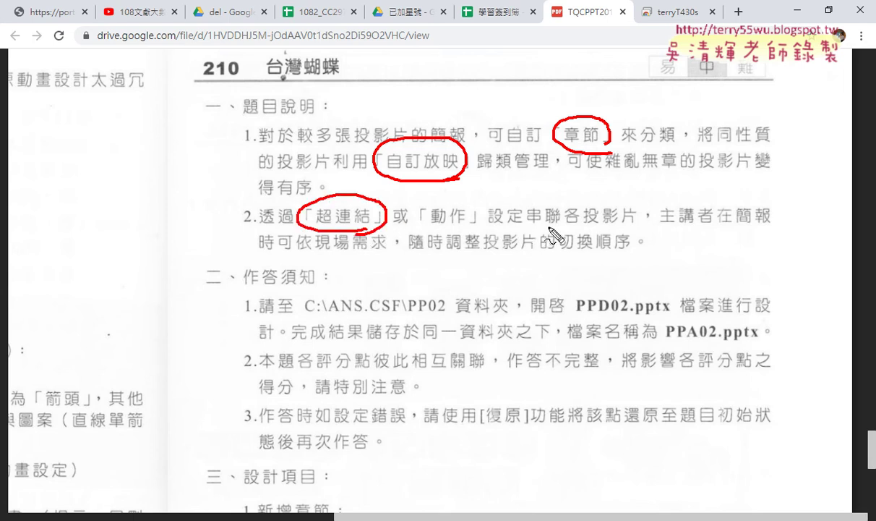
drag(565, 230, 642, 229)
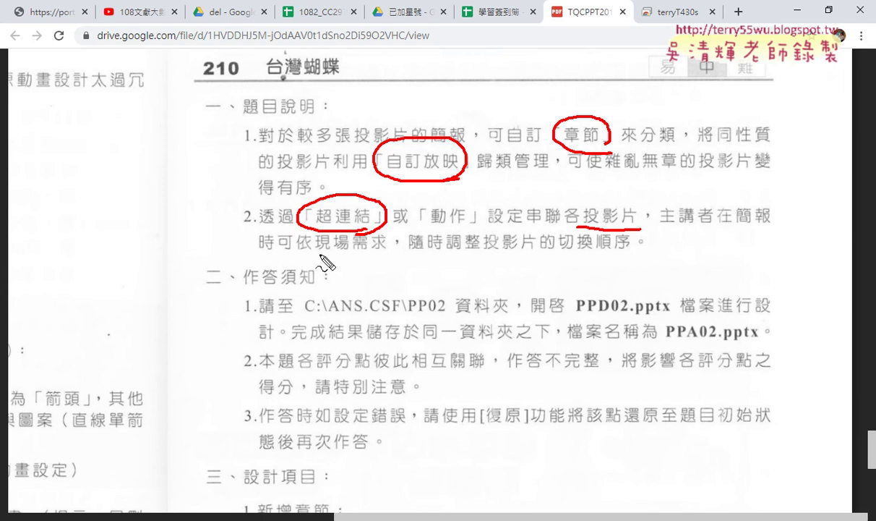
drag(318, 253, 388, 253)
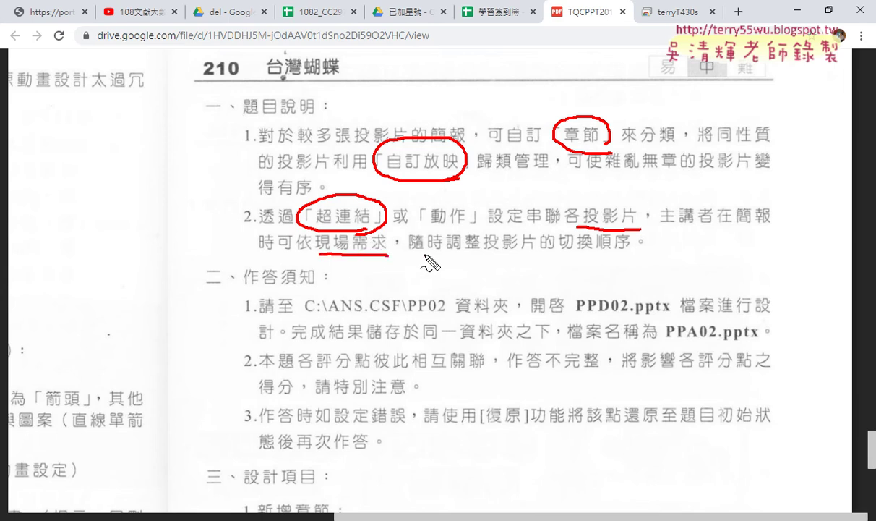
drag(491, 254, 637, 253)
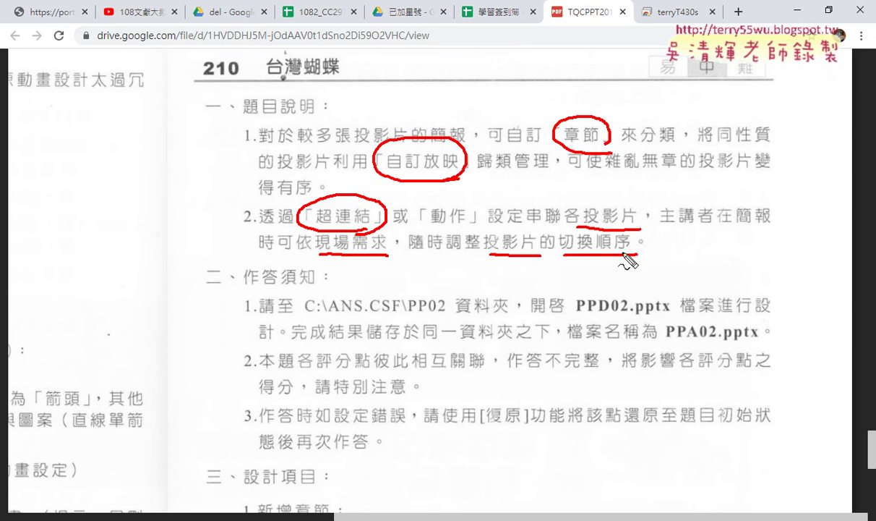
key(Escape)
- Read down to 三、設計項目, then return to PPD02.pptx in PowerPoint
scroll(623, 253, down, 5)
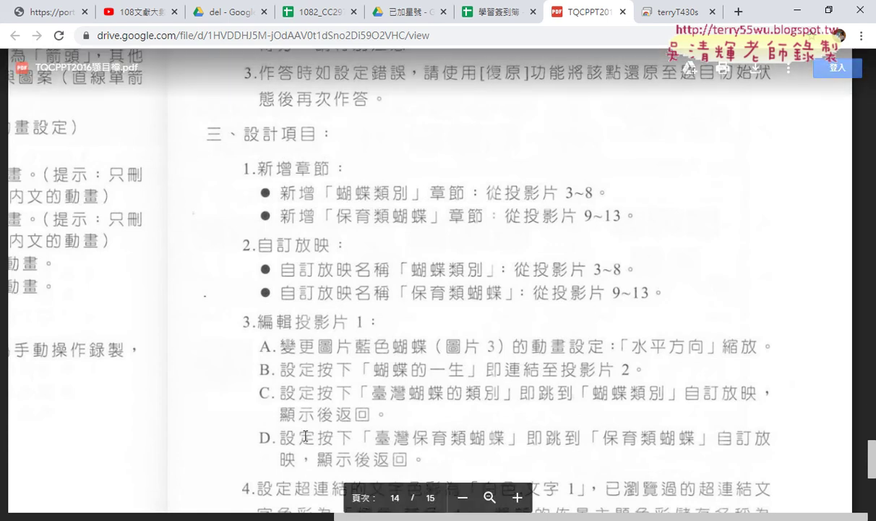
key(alt+Tab)
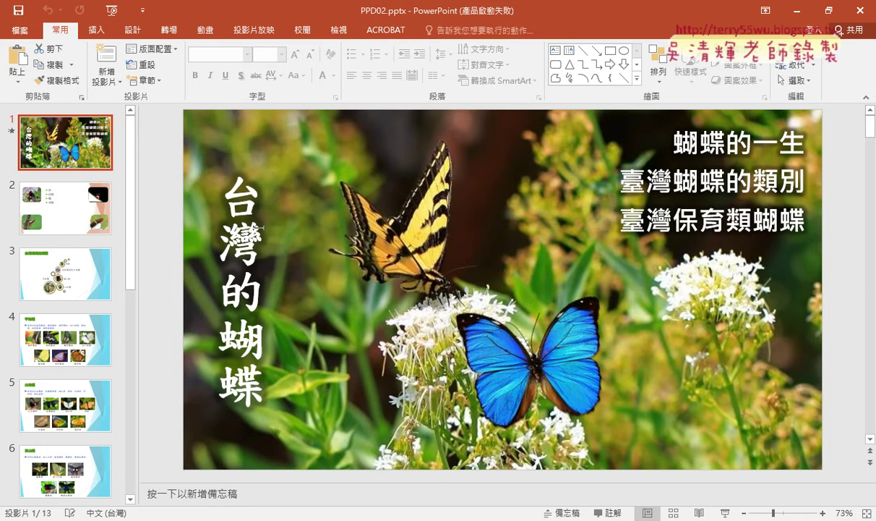
click(145, 81)
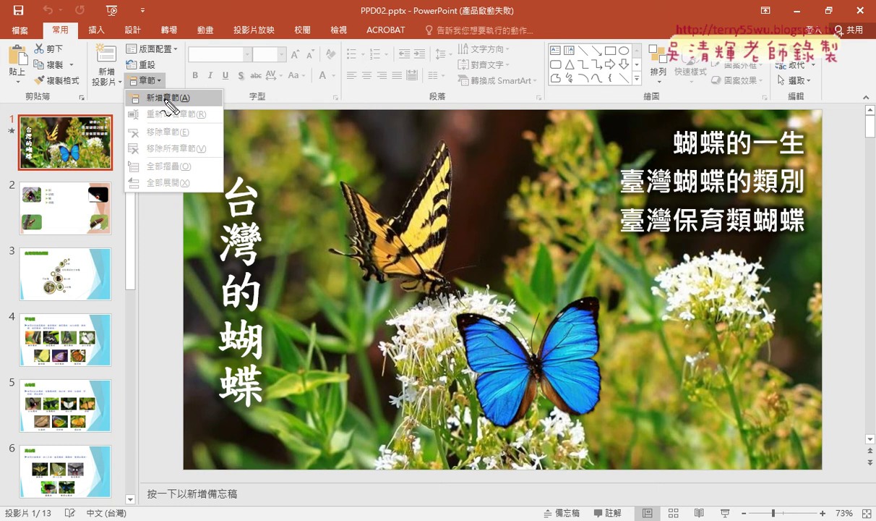
drag(181, 61, 190, 124)
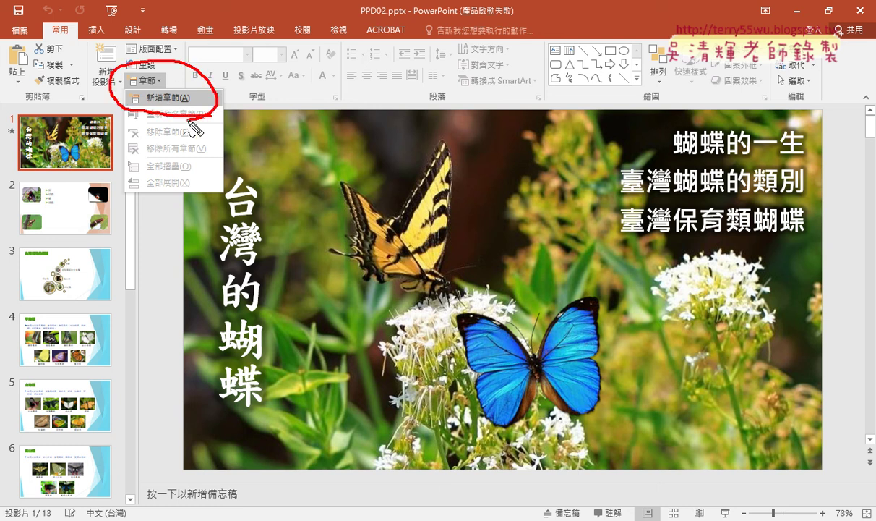
key(Escape)
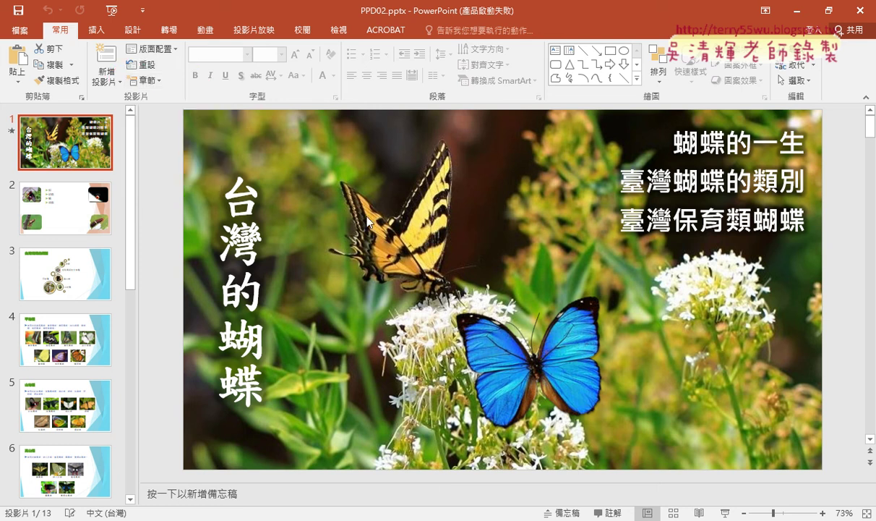
- Show the deck in Slide Sorter, zoomed out until all 13 slides fit, with slide 3 selected
click(674, 514)
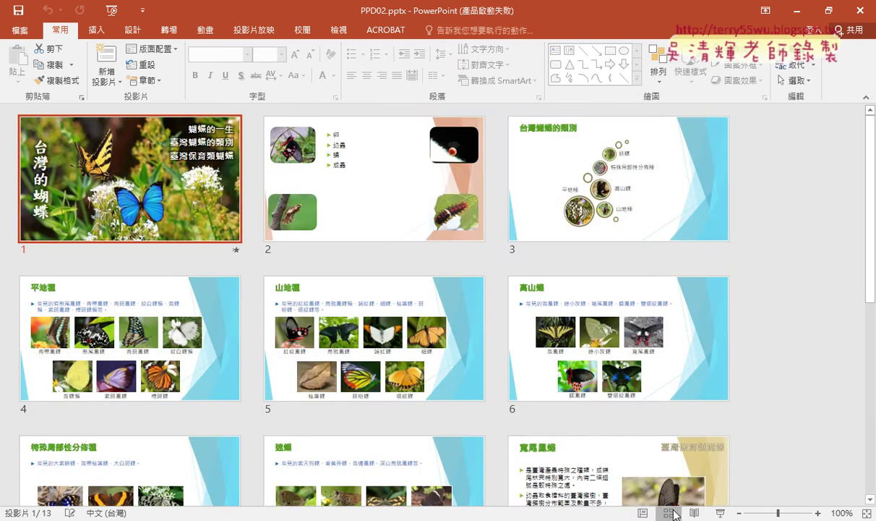
click(741, 513)
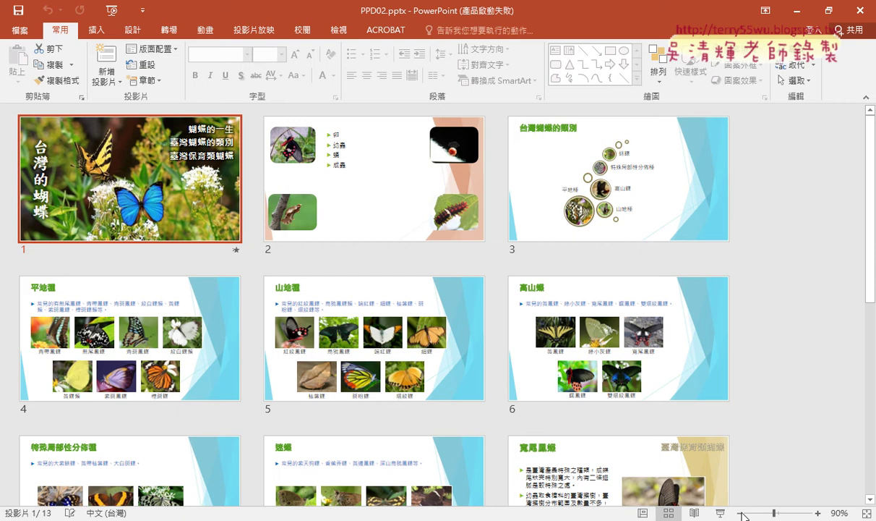
click(740, 514)
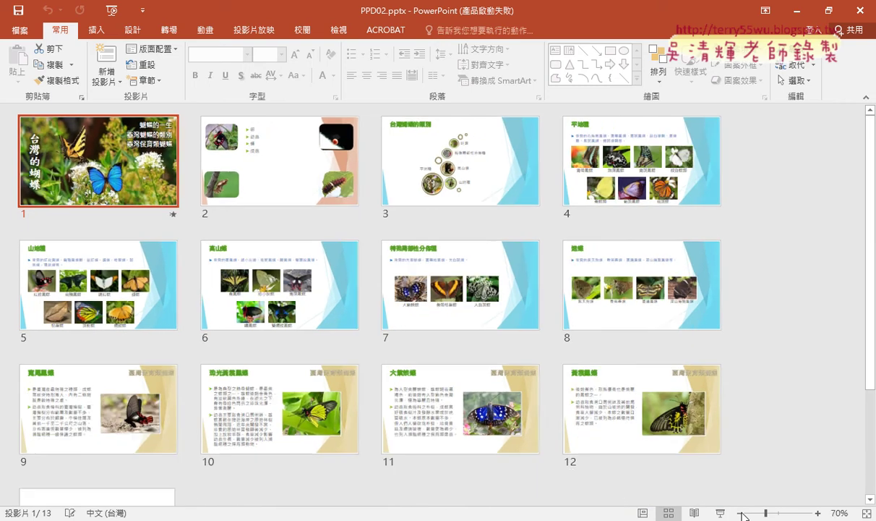
click(740, 513)
click(740, 514)
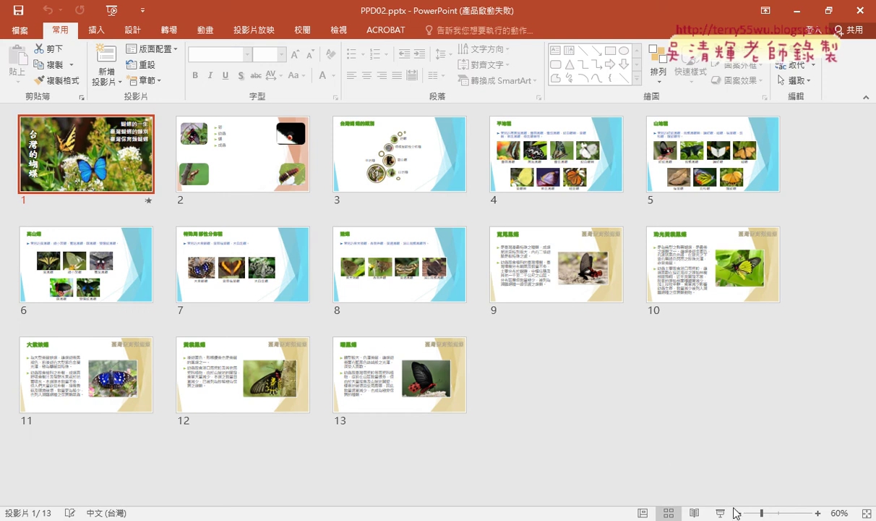
click(397, 153)
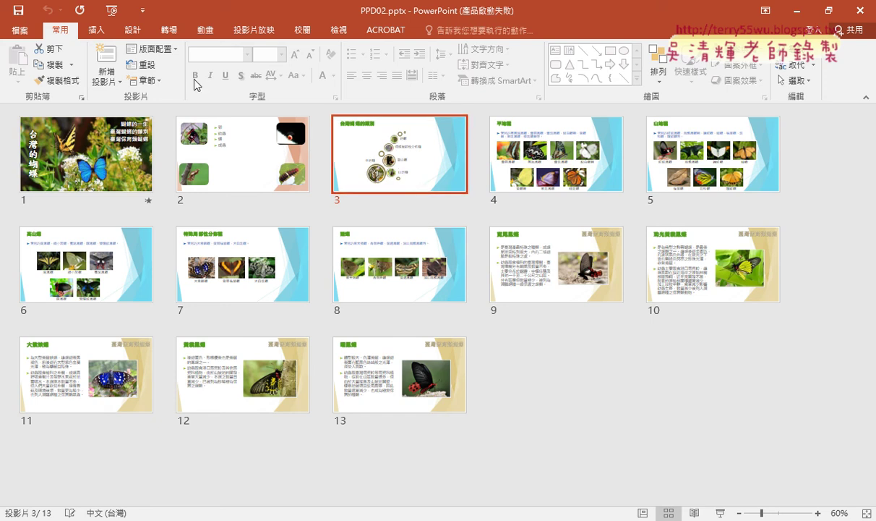
click(145, 80)
- Add a section beginning at slide 3 and rename it 蝴蝶類別, pasting the name from the notes
click(166, 99)
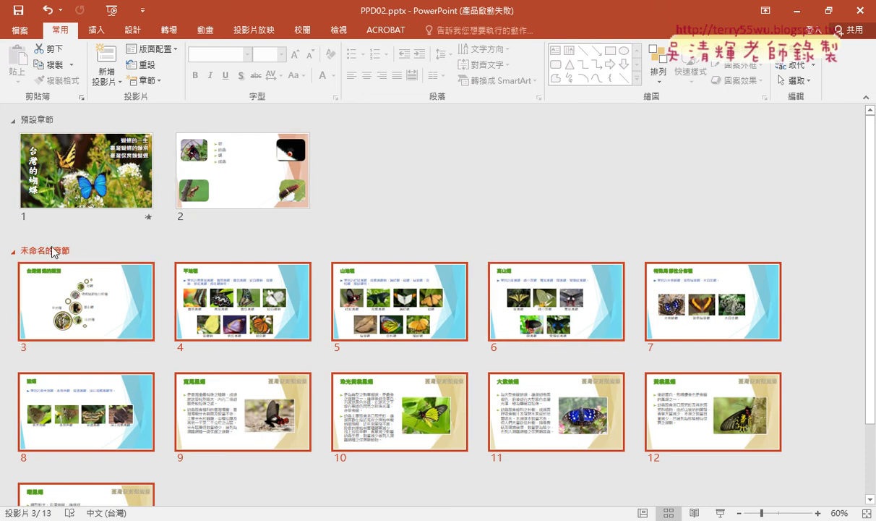
scroll(56, 252, down, 2)
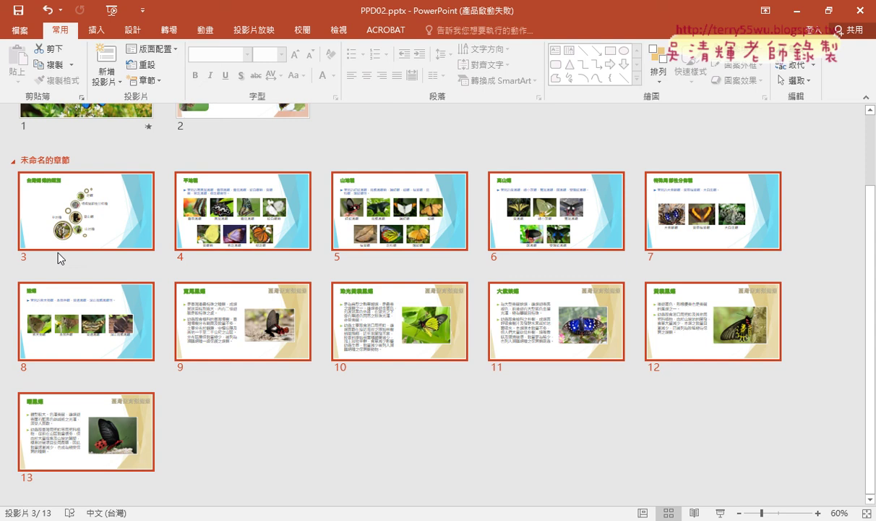
right_click(63, 165)
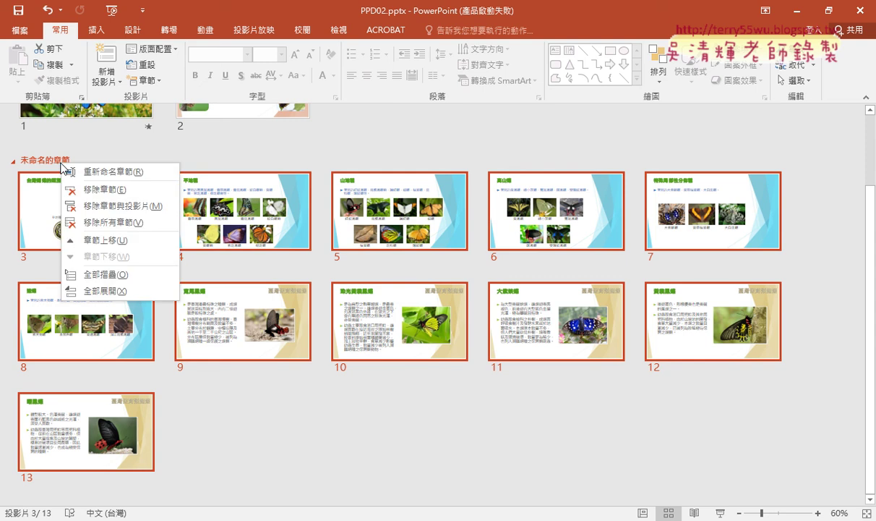
click(111, 171)
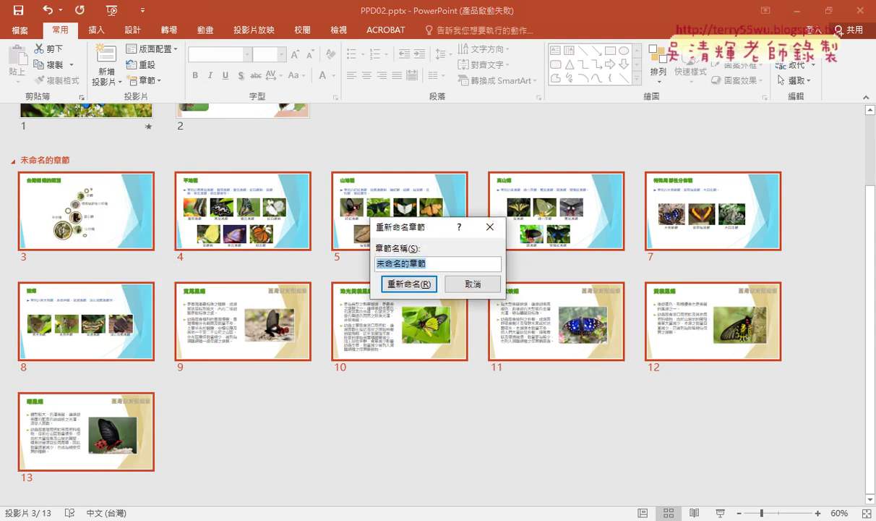
key(alt+Tab)
drag(273, 123, 217, 123)
key(ctrl+c)
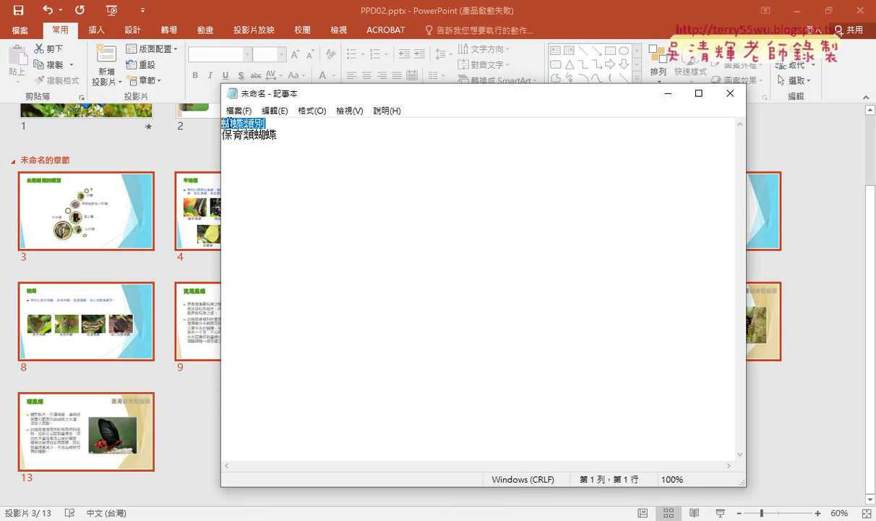
click(668, 94)
key(ctrl+v)
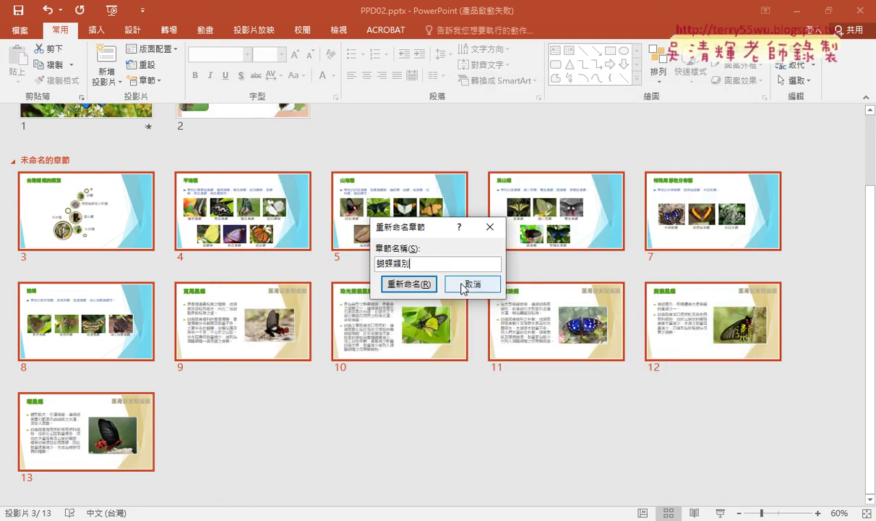
click(408, 283)
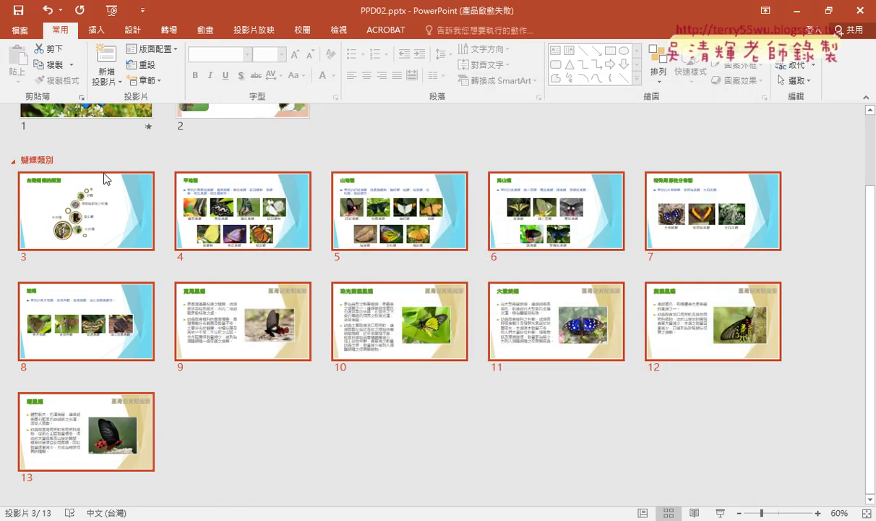
- Add a section beginning at slide 9 and rename it 保育類蝴蝶
click(231, 304)
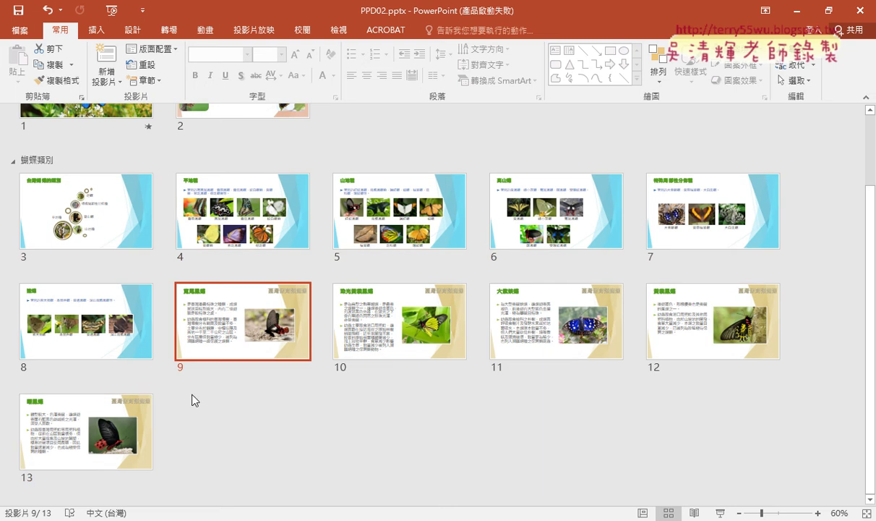
click(143, 80)
click(163, 94)
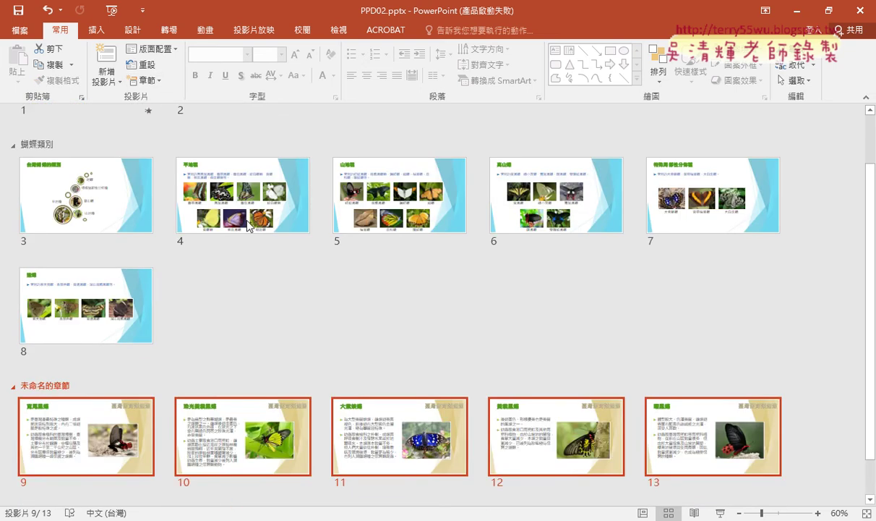
right_click(63, 384)
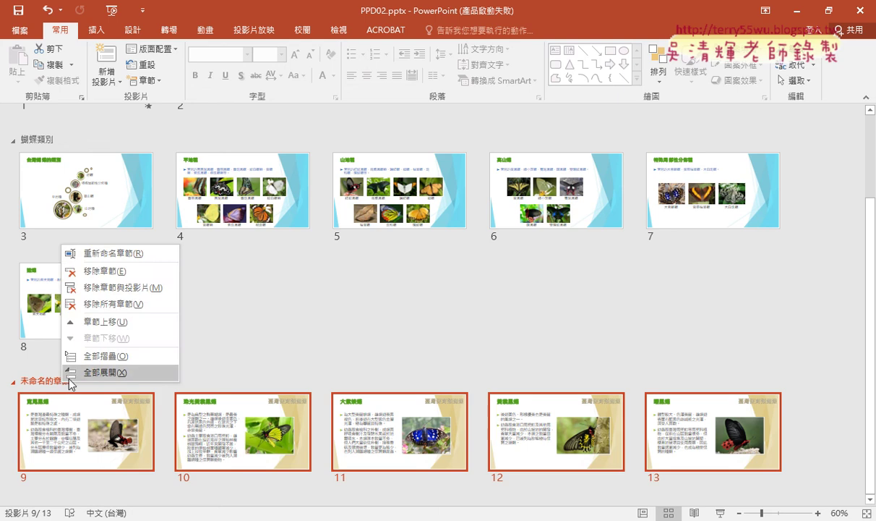
click(131, 253)
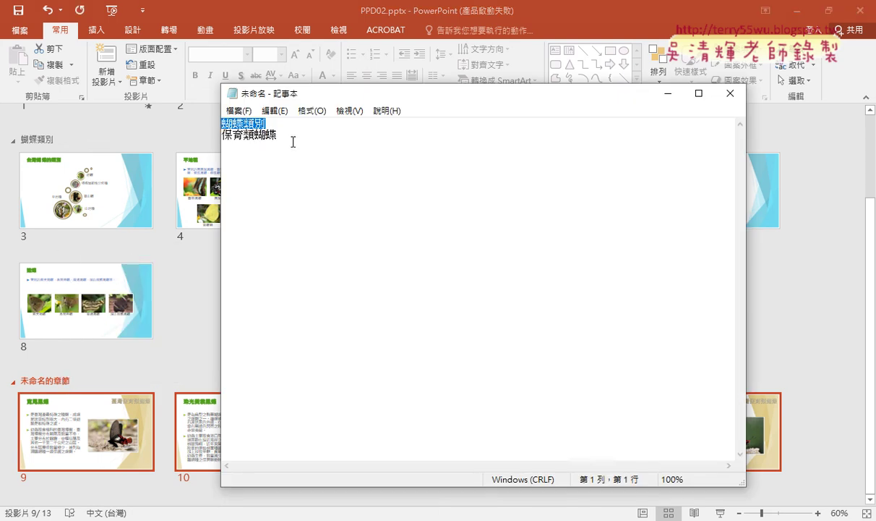
drag(278, 134, 203, 131)
key(ctrl+c)
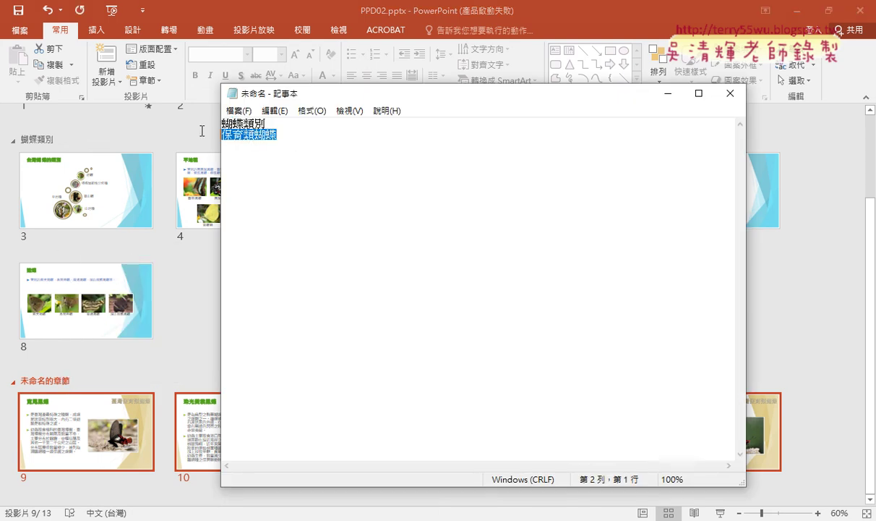
click(669, 94)
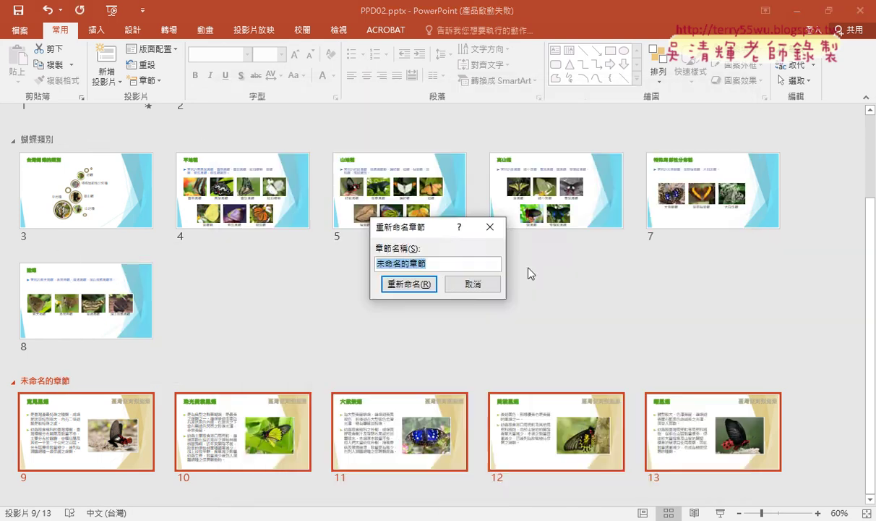
key(ctrl+v)
click(409, 284)
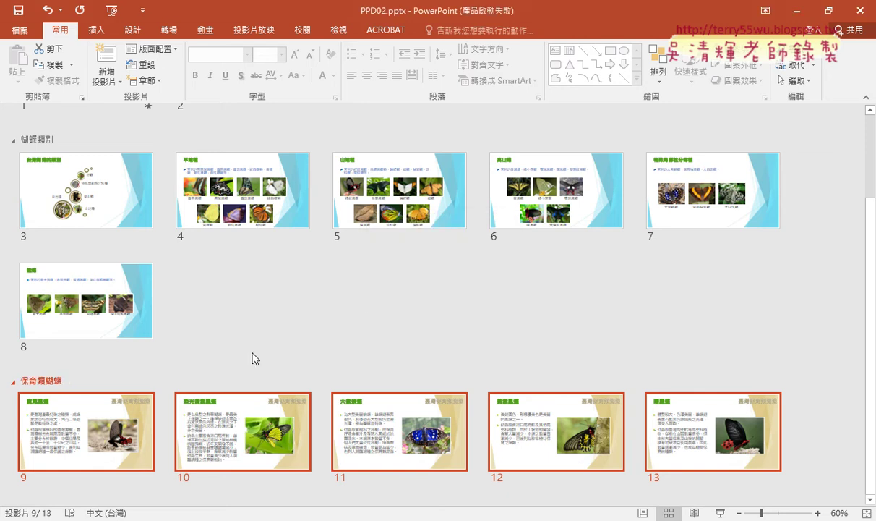
scroll(217, 355, up, 2)
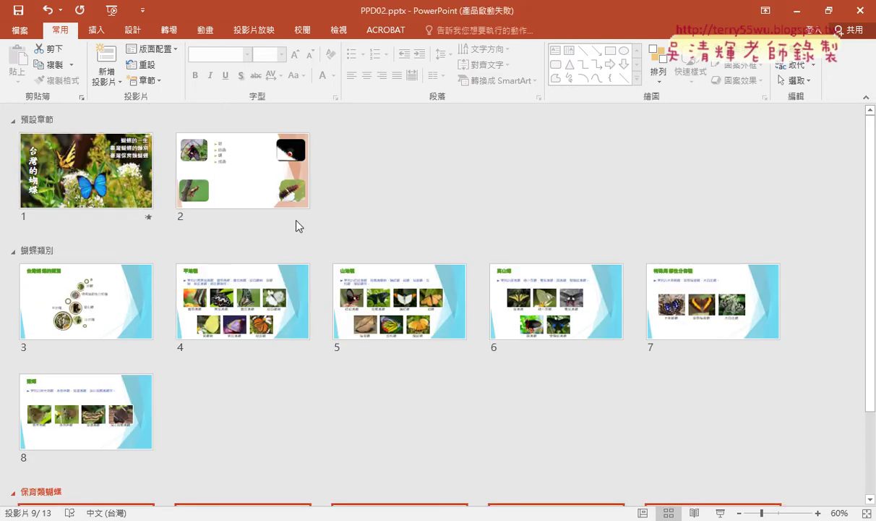
- Return to Normal view on slide 1, then switch to the task PDF in Chrome
click(641, 515)
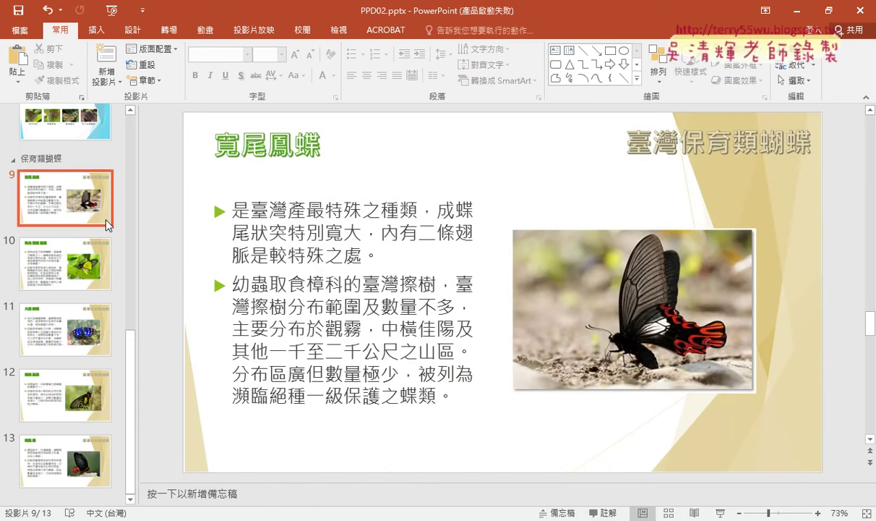
scroll(94, 211, up, 3)
scroll(94, 211, up, 4)
scroll(94, 211, up, 2)
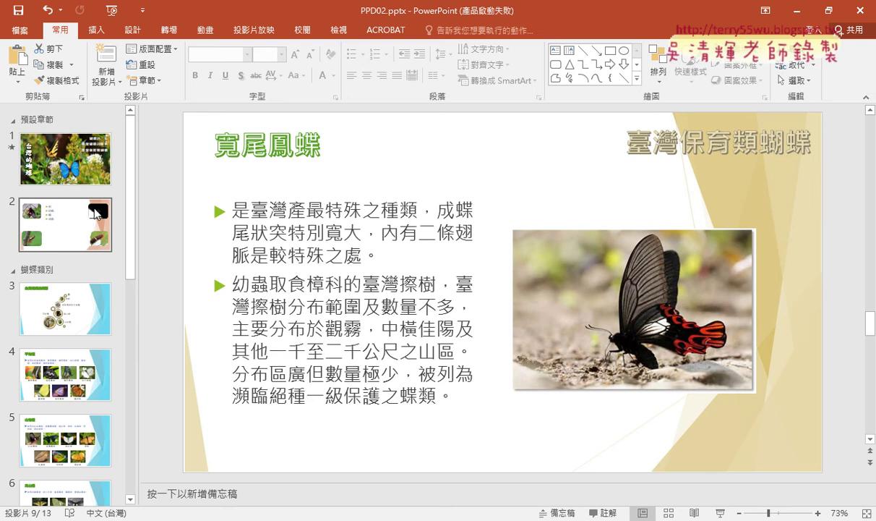
click(76, 163)
click(72, 228)
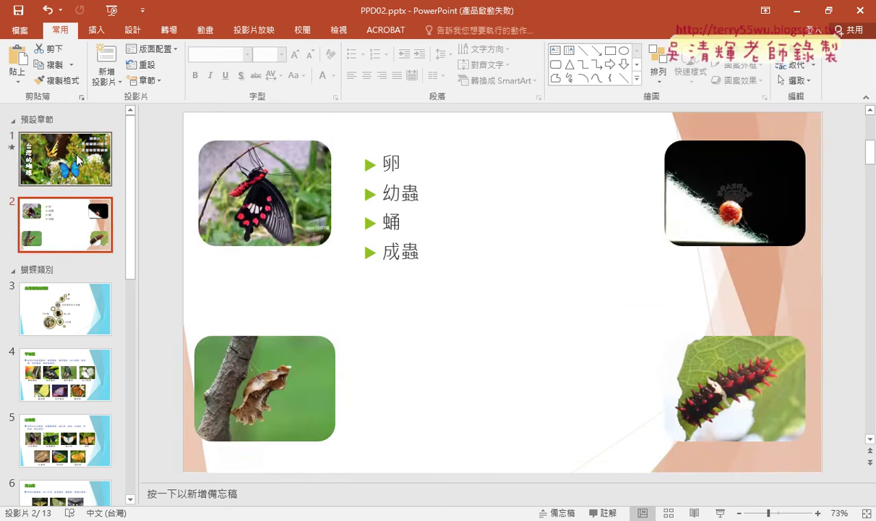
click(77, 159)
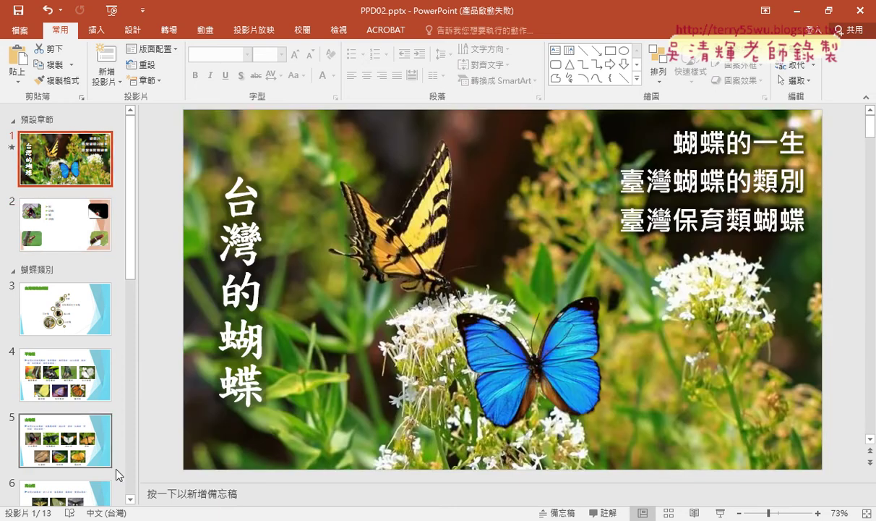
click(130, 517)
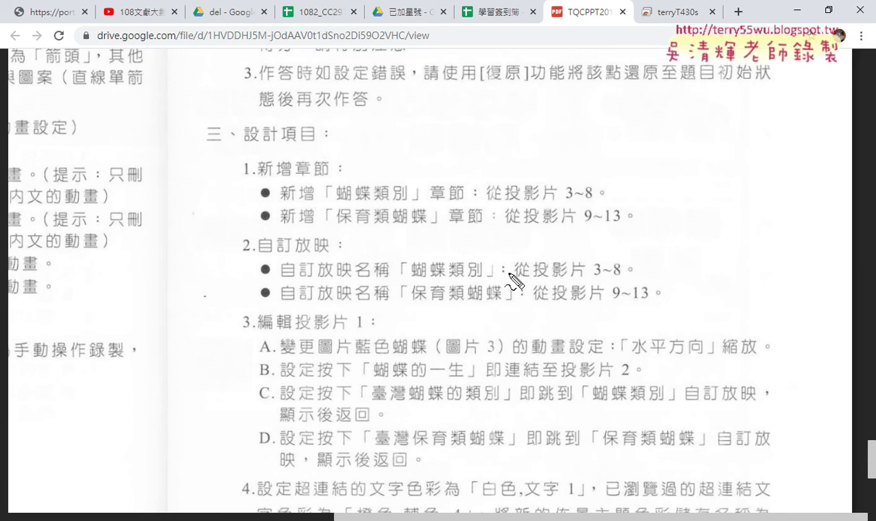
drag(350, 198, 414, 199)
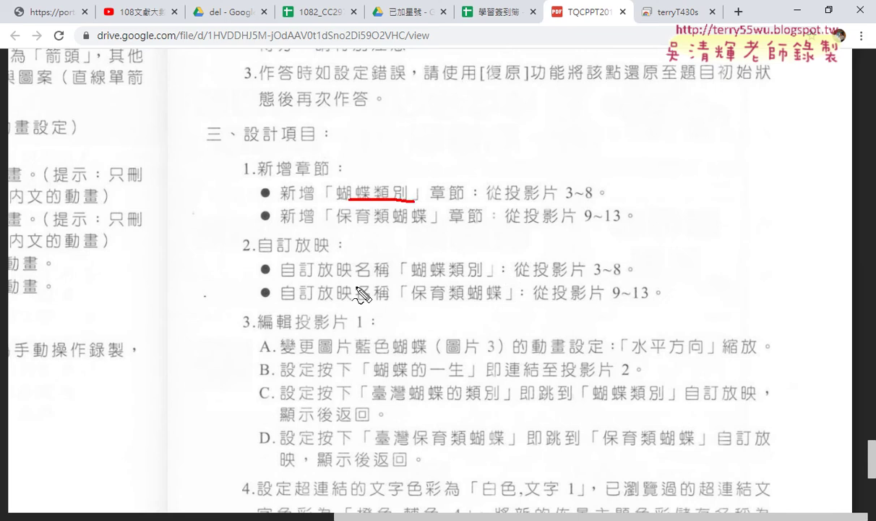
drag(316, 276, 354, 276)
drag(480, 281, 420, 282)
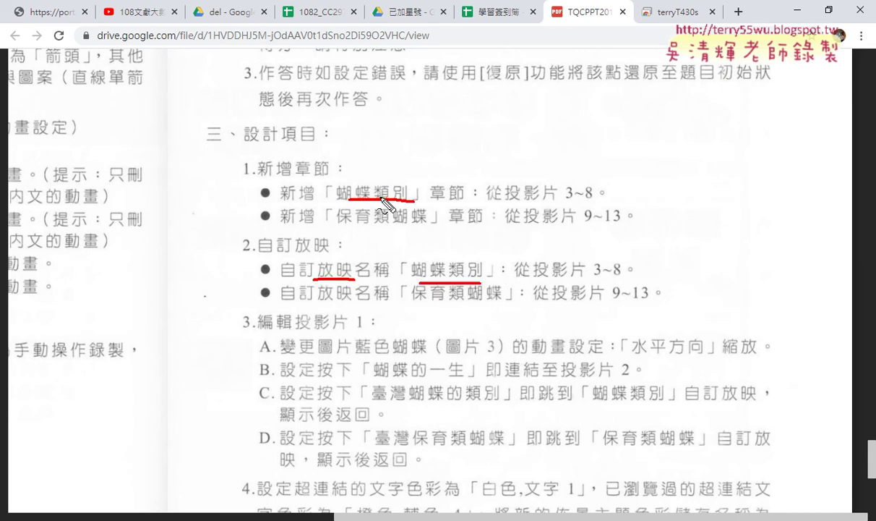
drag(550, 277, 638, 278)
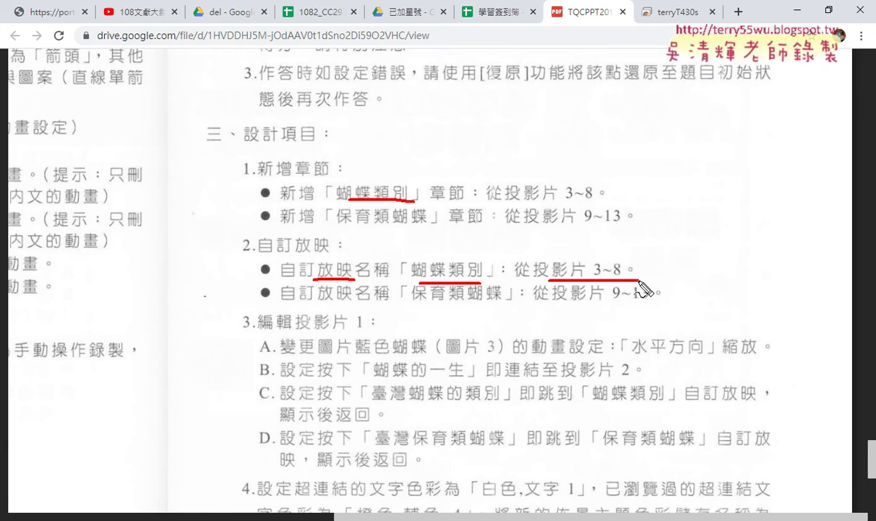
key(Escape)
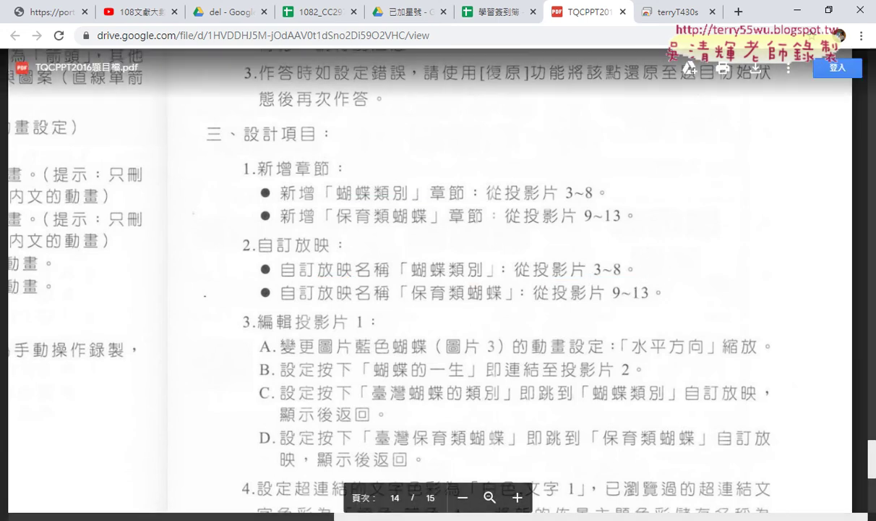
key(alt+Tab)
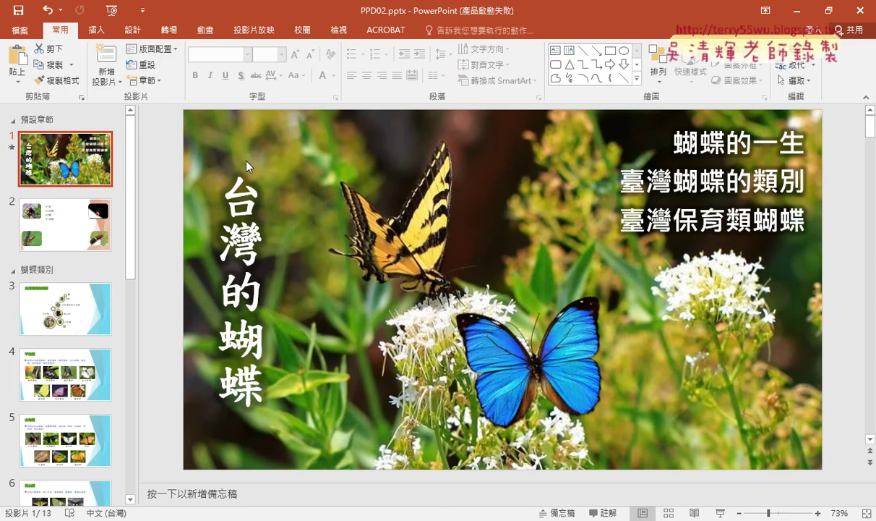
- Show the 投影片放映 (Slide Show) ribbon tab
click(250, 31)
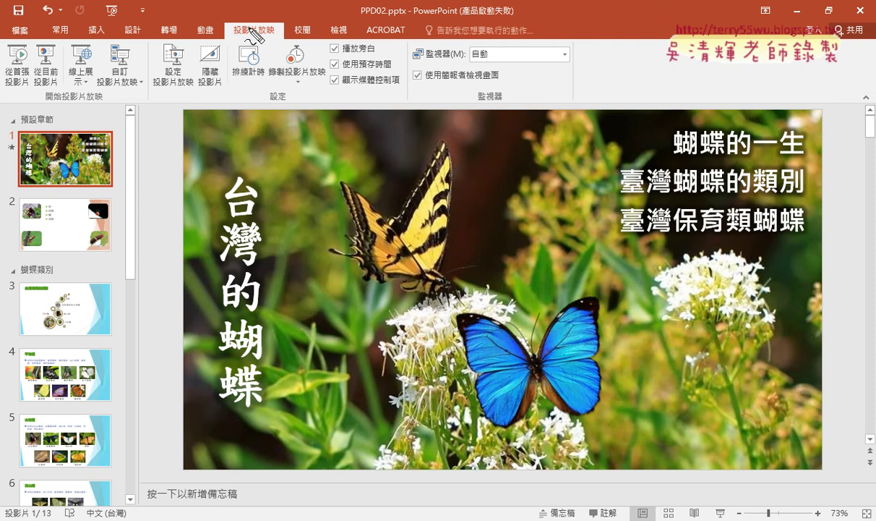
- Annotate the Slide Show ribbon's custom show and setup options, then clear the marks
drag(286, 27, 281, 50)
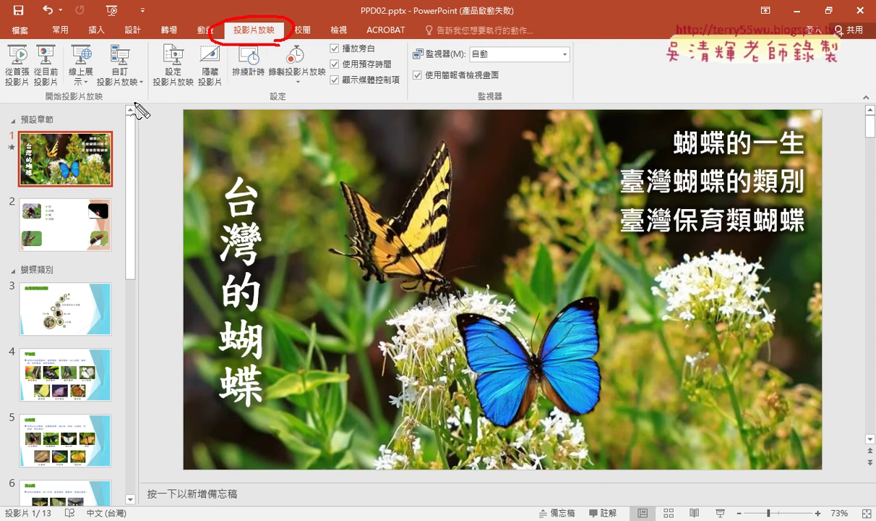
drag(128, 93, 154, 68)
drag(190, 43, 149, 85)
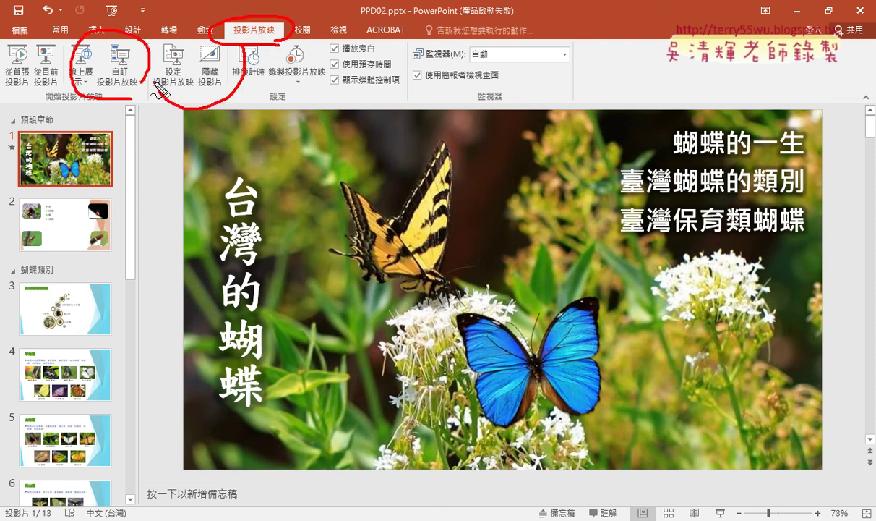
key(Escape)
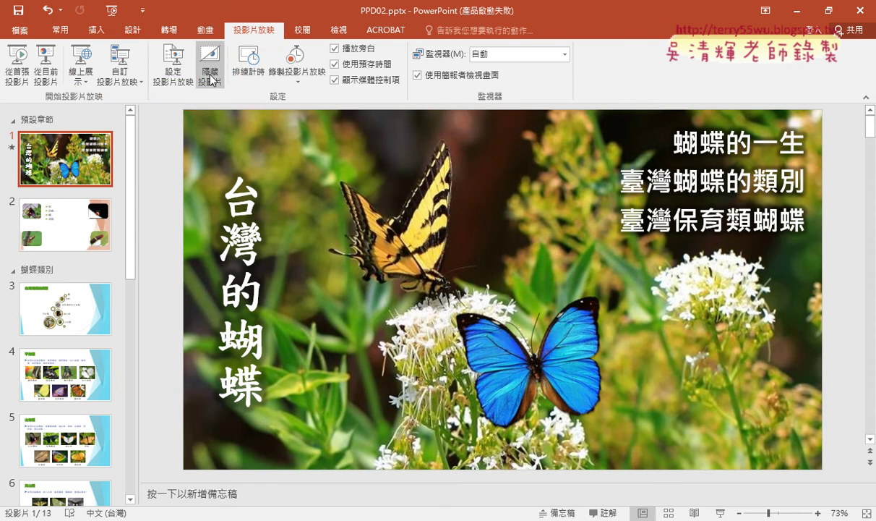
- Start a new custom show and add slides 3, 4, 5, 6, 7 and 8 to it
click(123, 77)
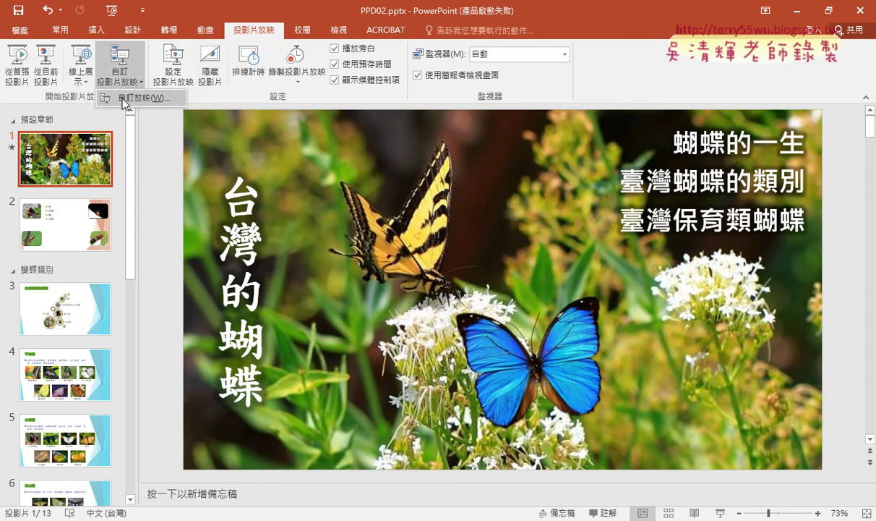
click(131, 98)
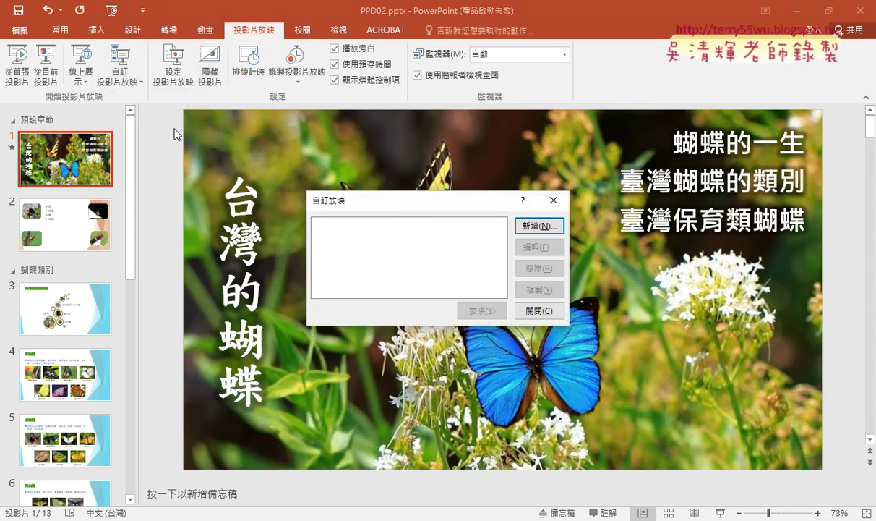
drag(394, 207, 364, 120)
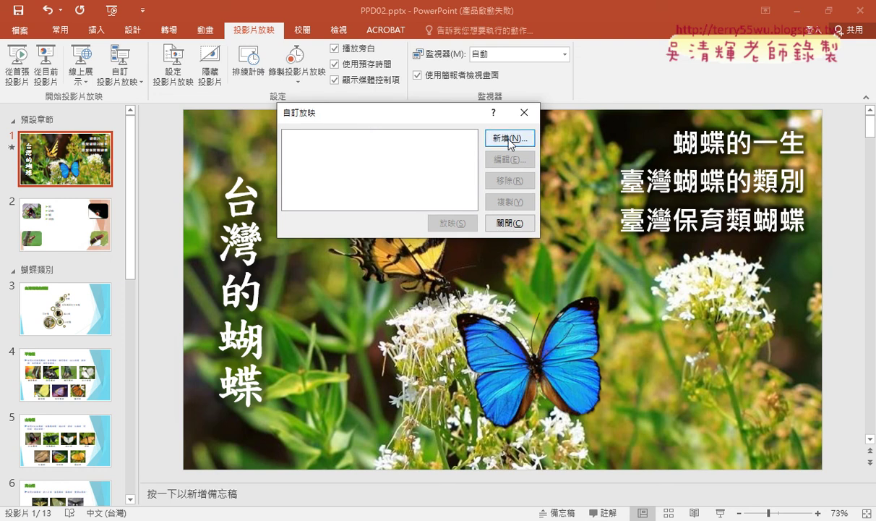
click(483, 138)
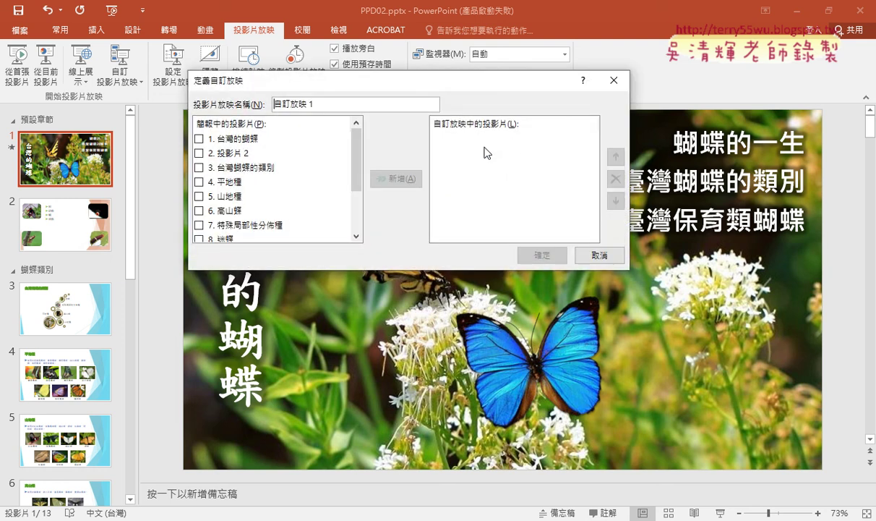
click(200, 169)
click(200, 182)
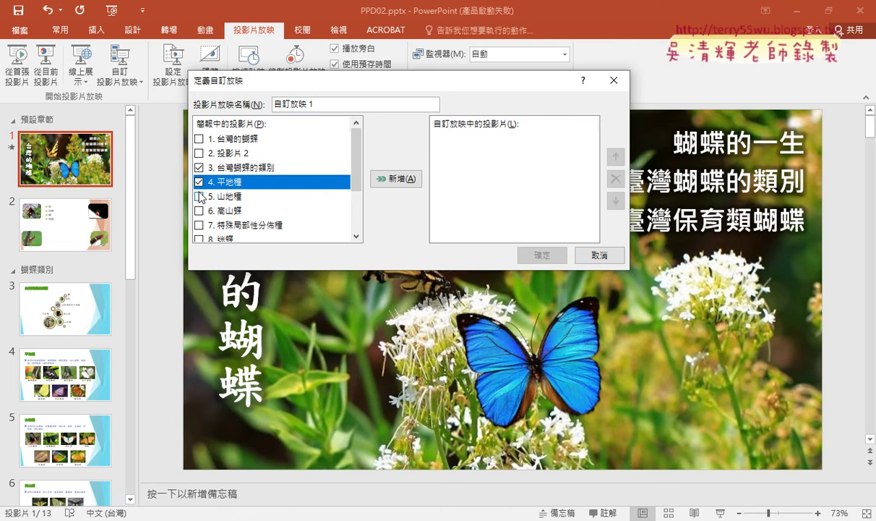
click(199, 196)
click(200, 210)
click(201, 226)
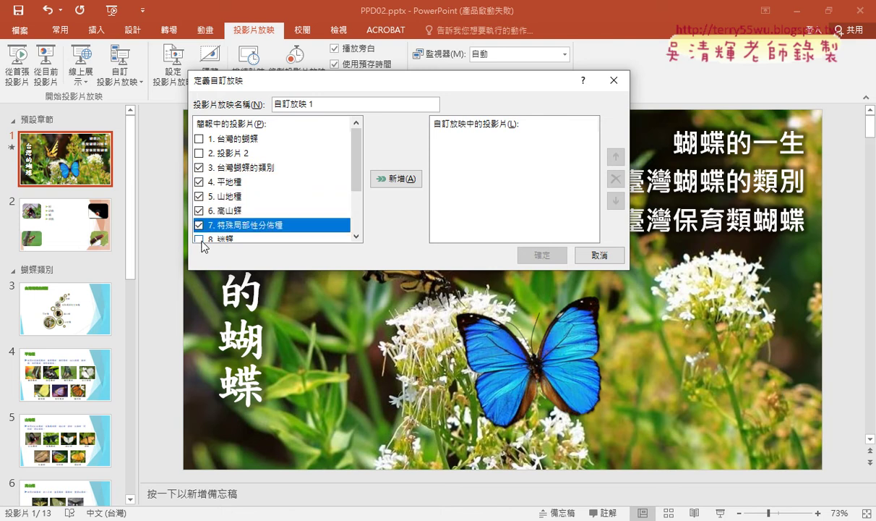
click(198, 238)
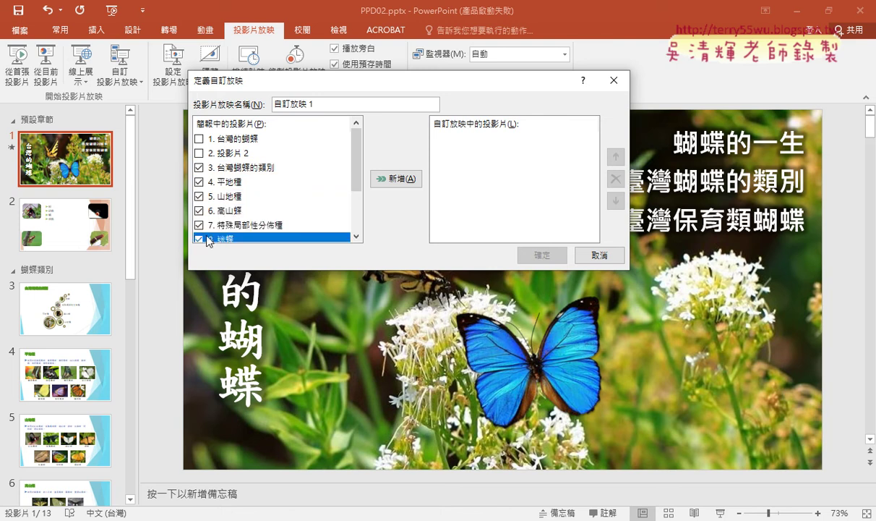
click(390, 180)
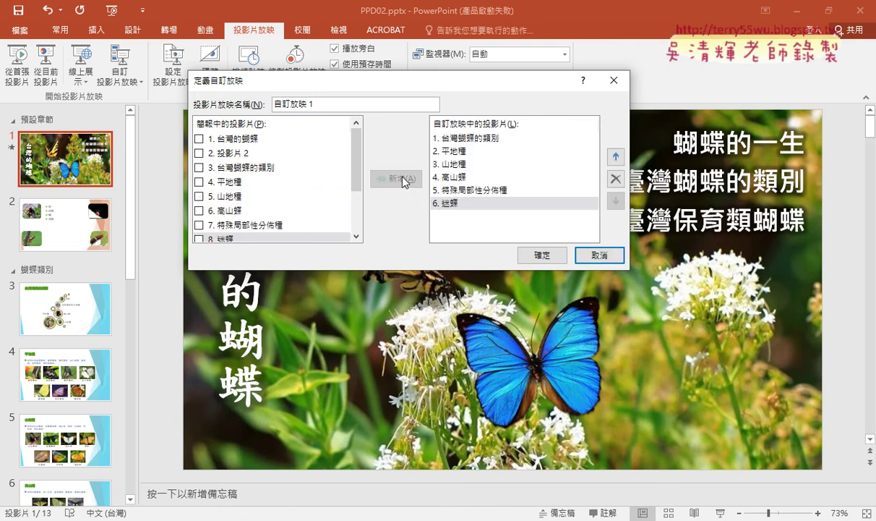
- Name the custom show 蝴蝶類別, copied from the notes, and confirm it
drag(310, 103, 262, 99)
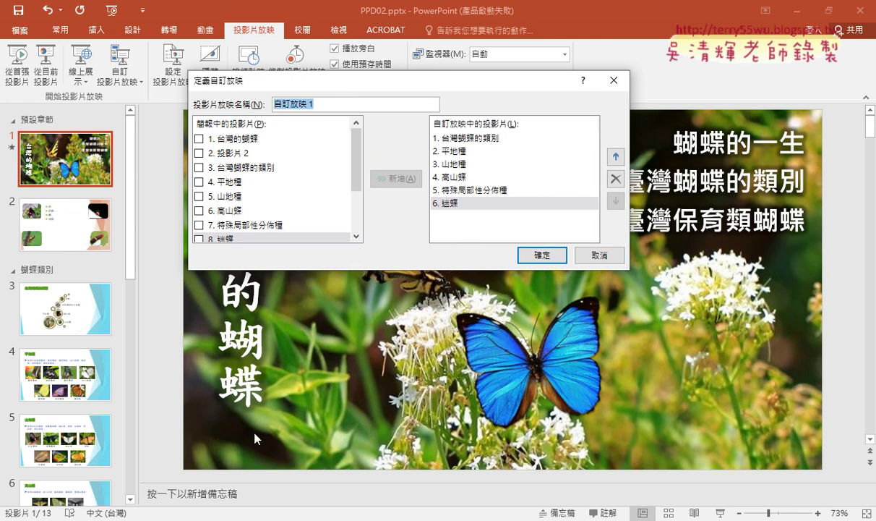
key(alt+Tab)
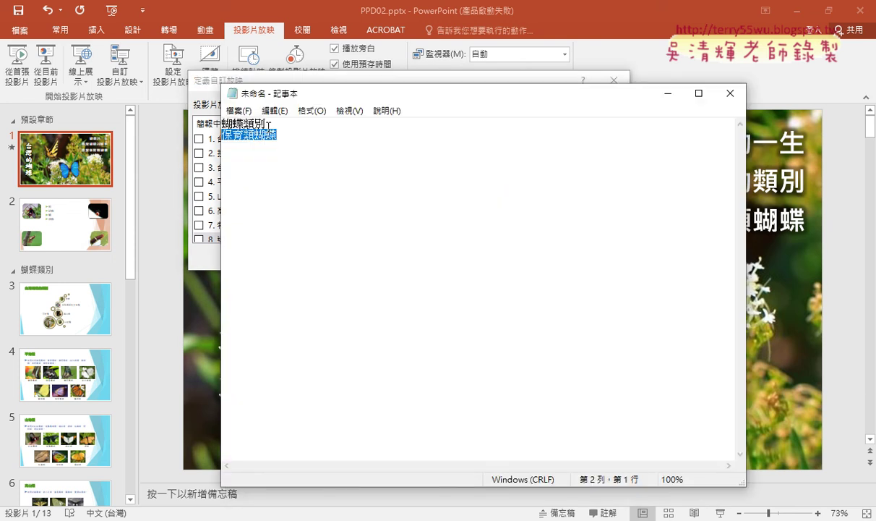
drag(268, 125, 221, 124)
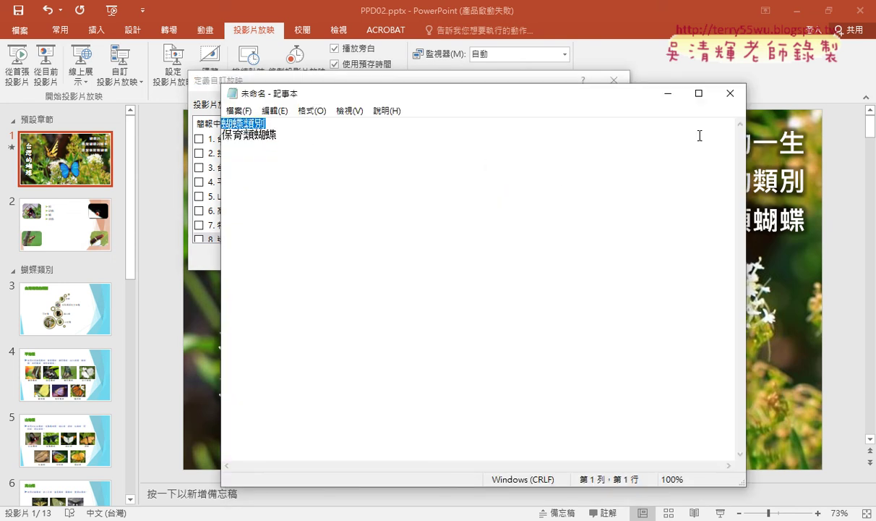
key(ctrl+c)
click(668, 93)
key(ctrl+v)
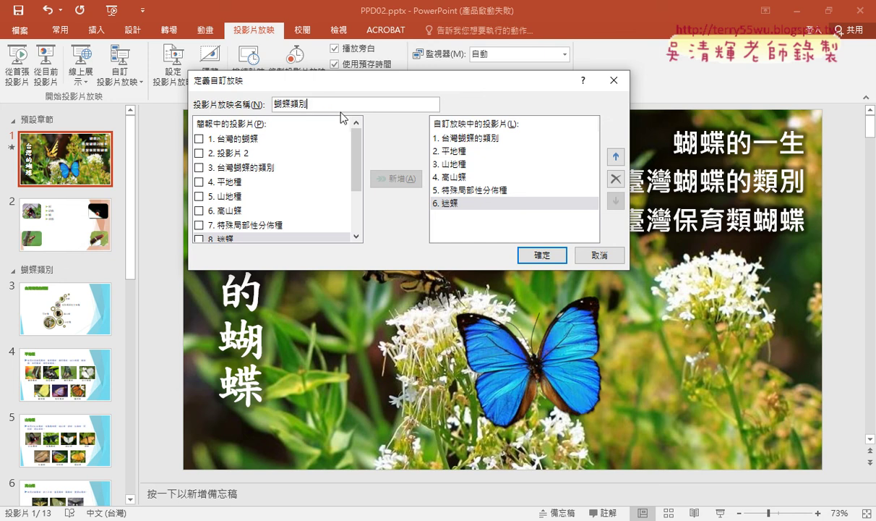
click(543, 255)
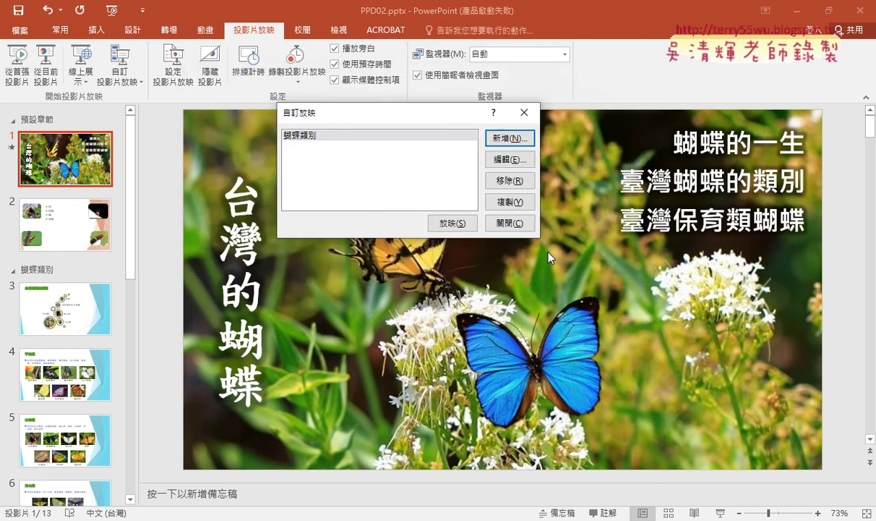
- Start another custom show named 保育類蝴蝶, pasted from the notes
click(506, 139)
key(alt+Tab)
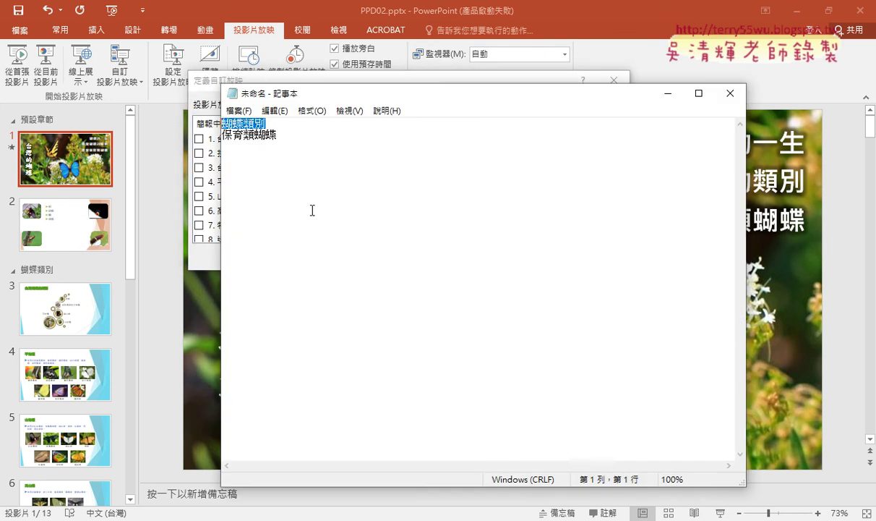
drag(278, 134, 224, 137)
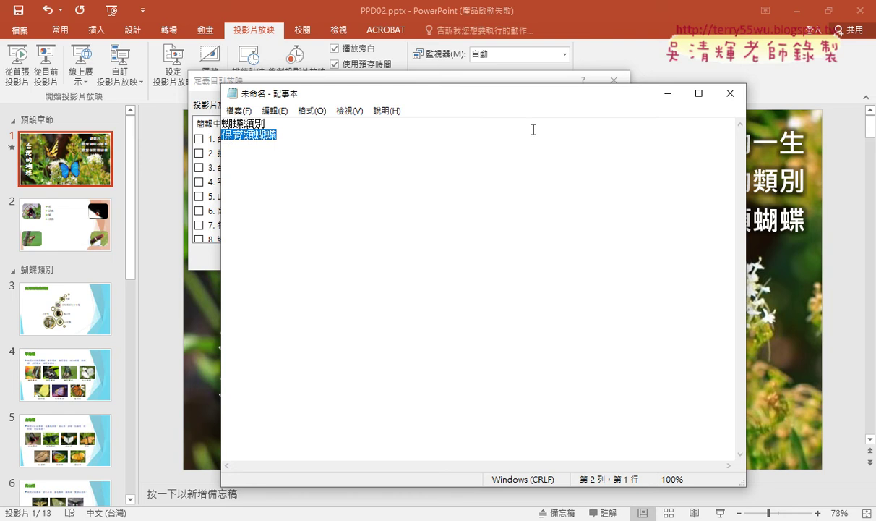
click(668, 93)
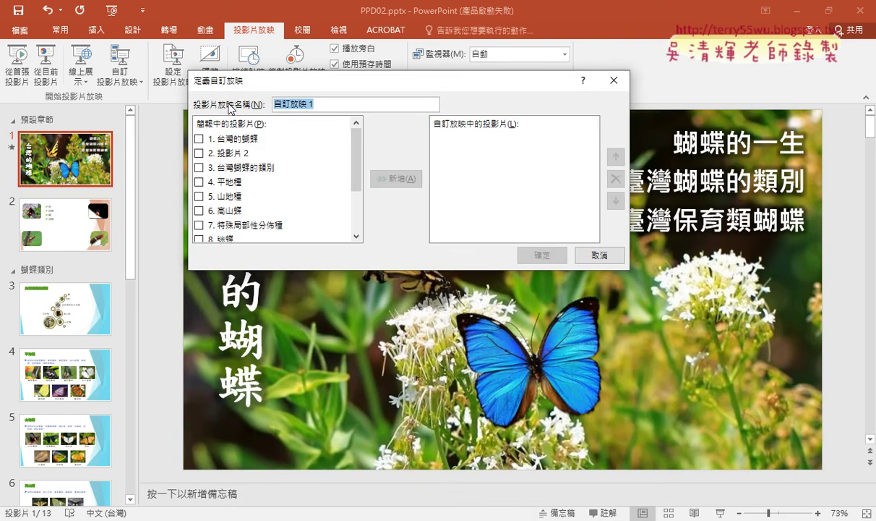
key(ctrl+v)
- Add slides 9, 10, 11, 12 and 13 to 保育類蝴蝶 and confirm the show
drag(357, 172, 361, 216)
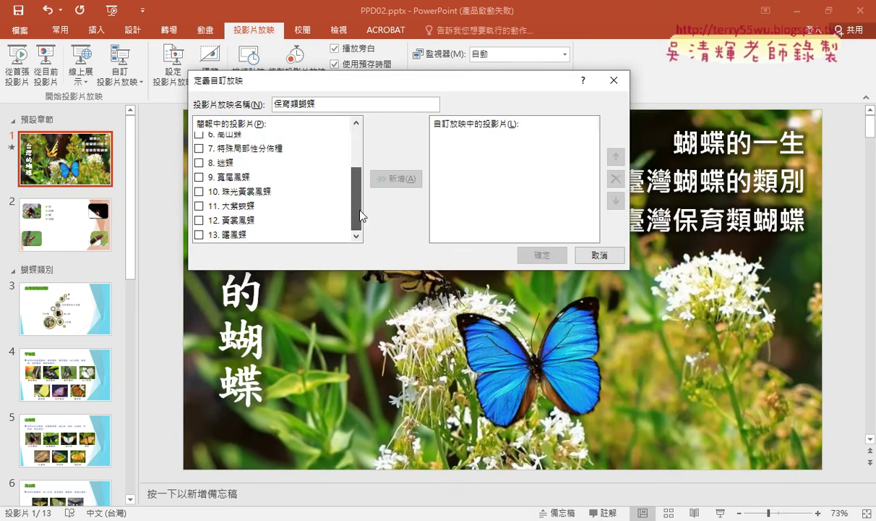
click(199, 176)
click(199, 191)
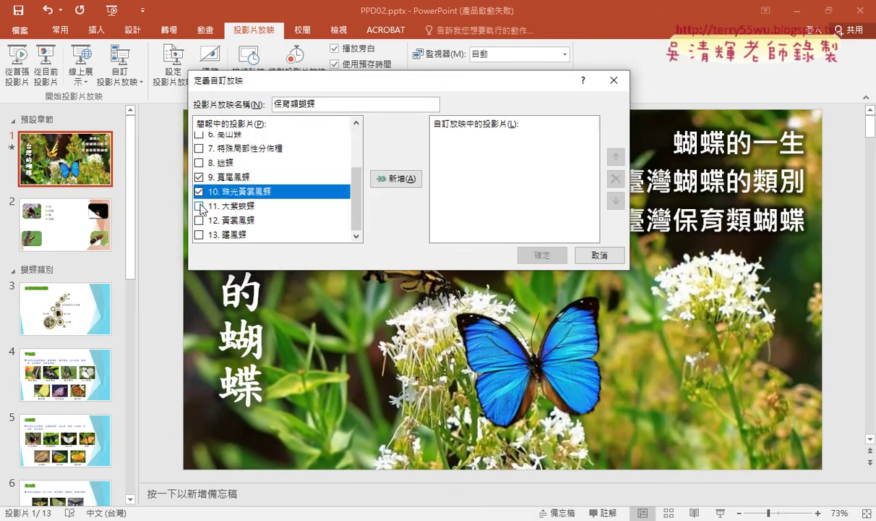
click(199, 206)
click(199, 220)
click(199, 235)
click(397, 178)
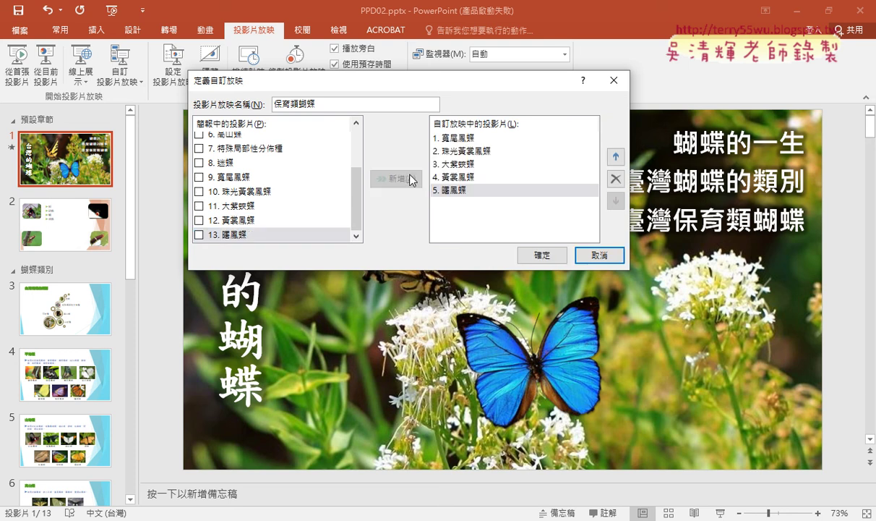
click(524, 253)
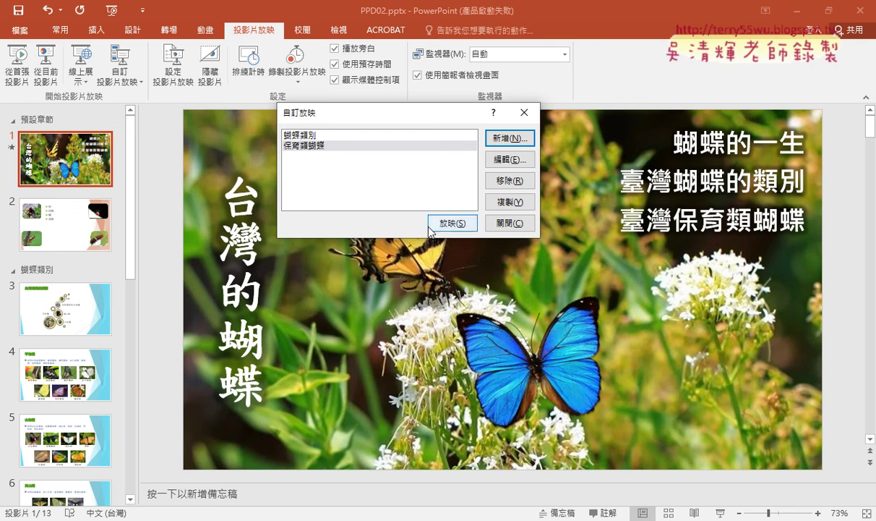
- Check the 蝴蝶類別 and 保育類蝴蝶 entries, then close the Custom Shows list
click(288, 135)
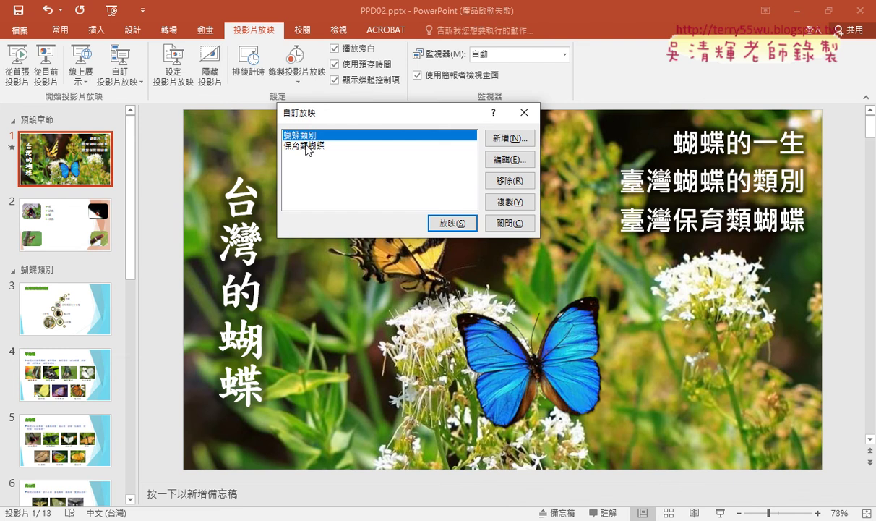
click(308, 149)
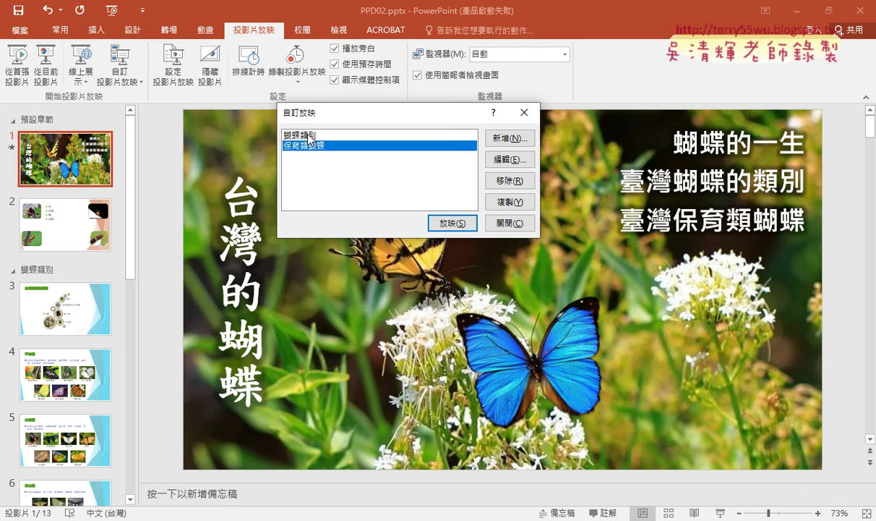
click(510, 223)
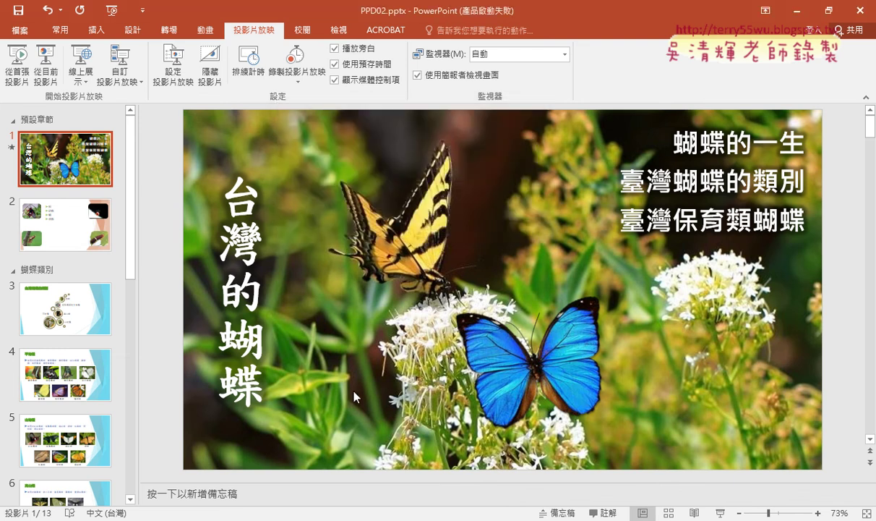
key(alt+Tab)
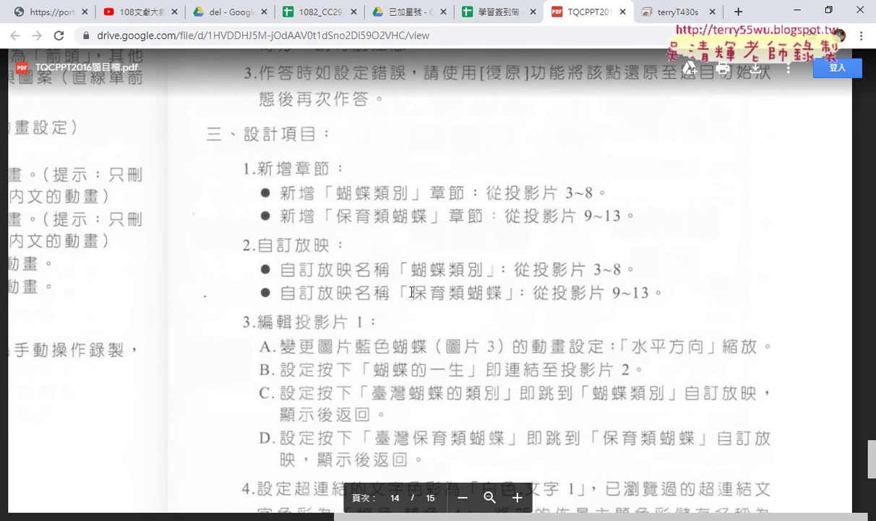
scroll(411, 291, down, 2)
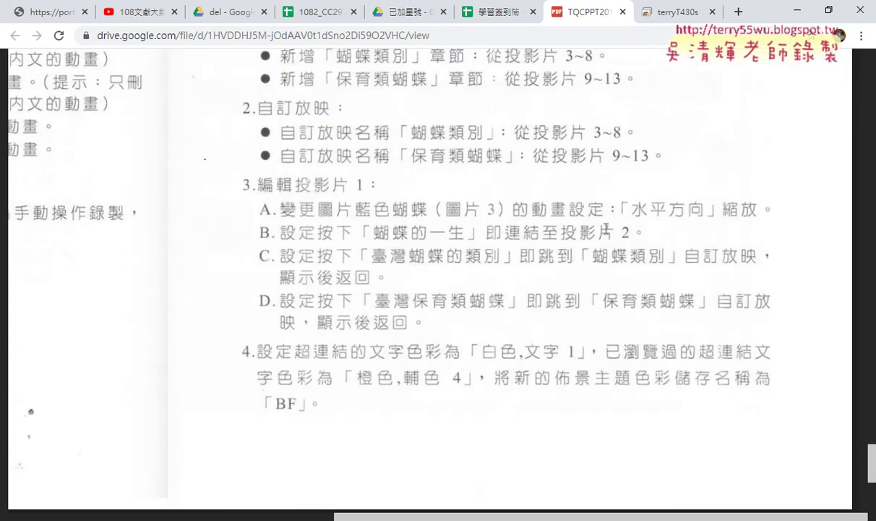
key(alt+Tab)
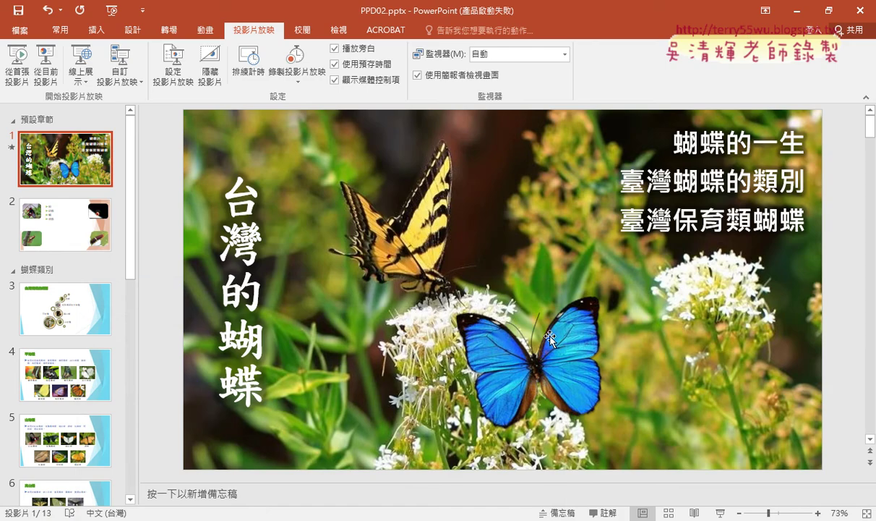
- Select the blue butterfly picture on slide 1, then go back to the task PDF
click(550, 338)
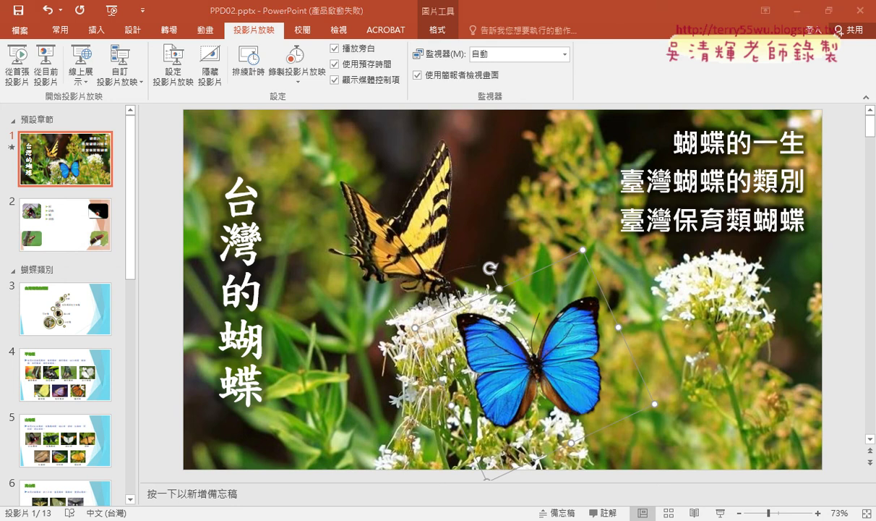
key(alt+Tab)
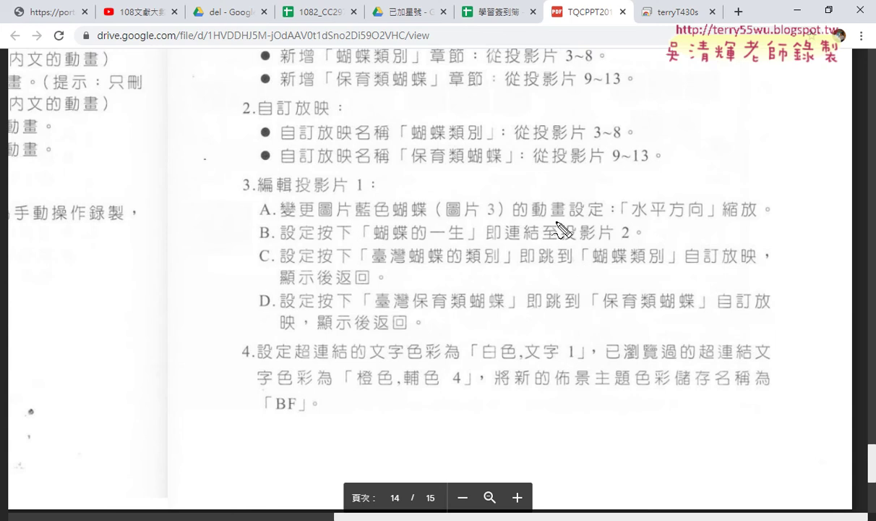
- Underline task A's blue butterfly horizontal zoom animation wording in the PDF, then return to PowerPoint
drag(367, 217, 416, 219)
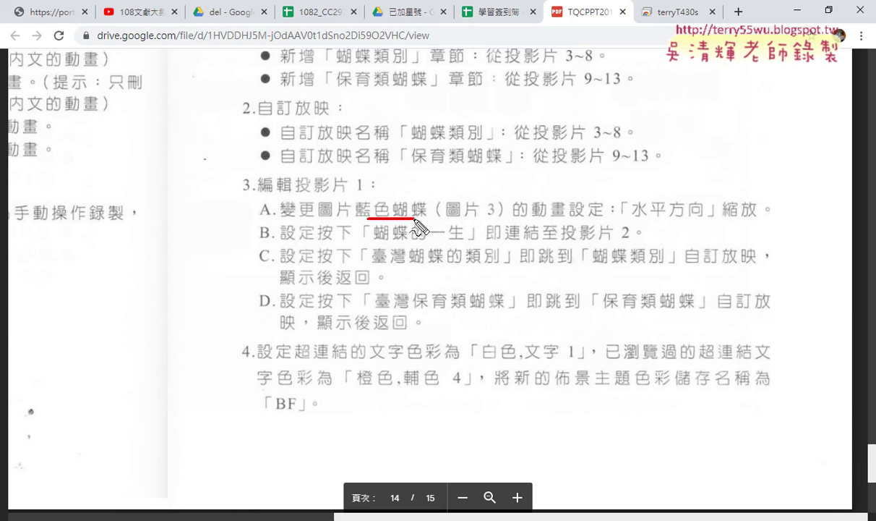
drag(533, 217, 571, 217)
drag(632, 216, 771, 217)
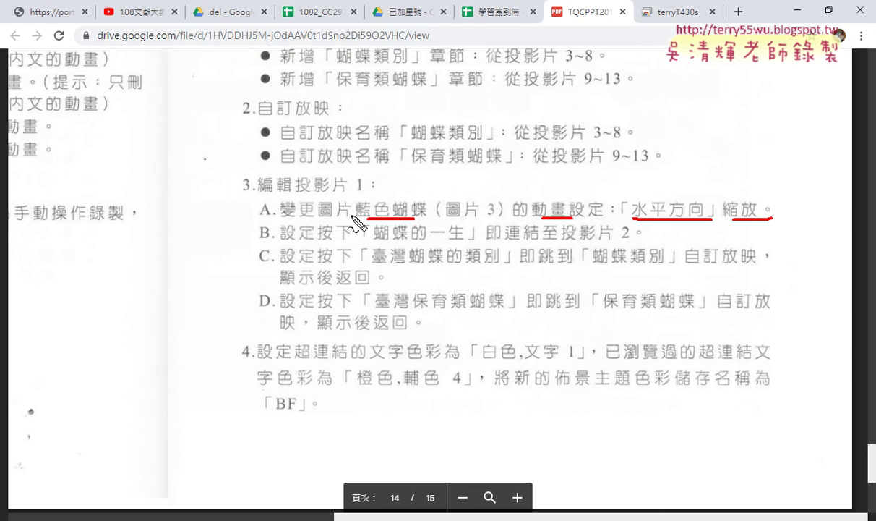
scroll(352, 216, down, 1)
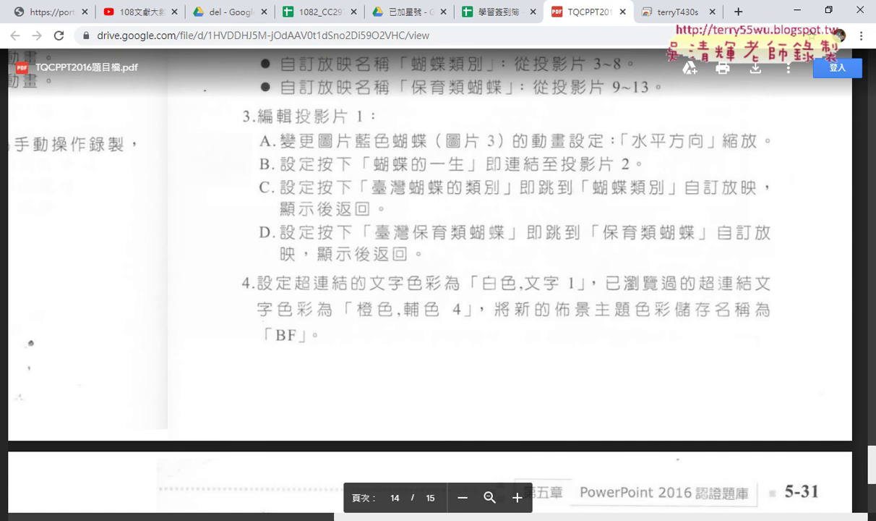
key(alt+Tab)
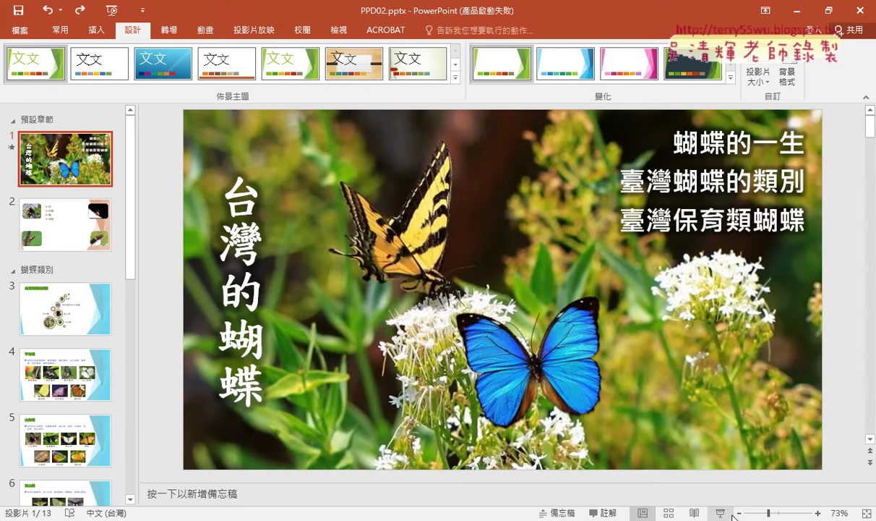
- Preview the slide show, then set the blue butterfly's Grow/Shrink effect option to Horizontal (水平)
key(F5)
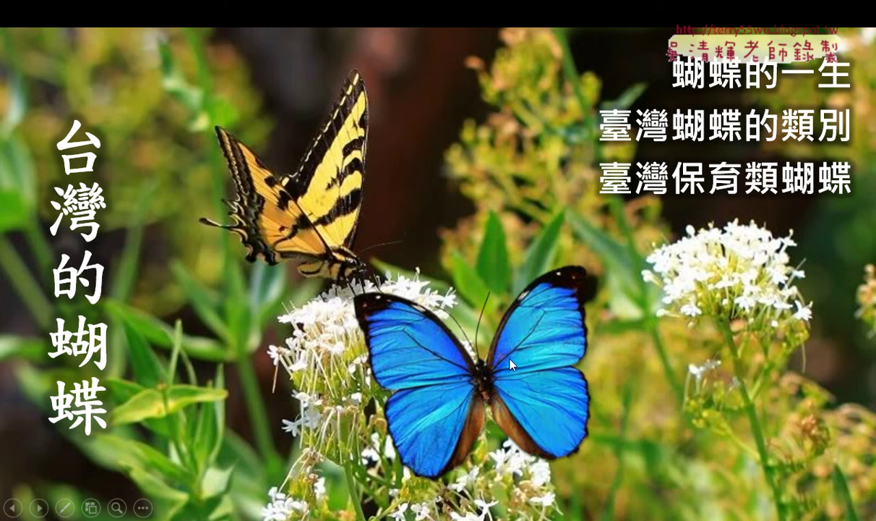
key(Escape)
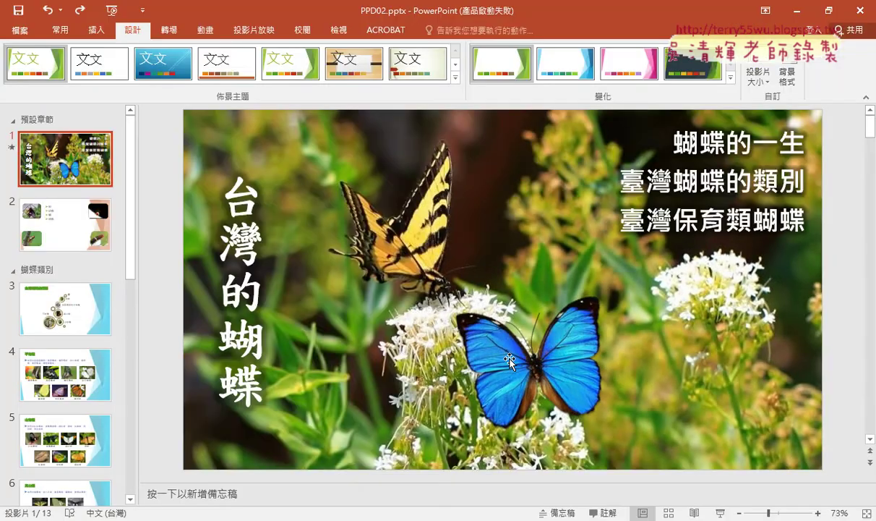
click(509, 361)
click(205, 32)
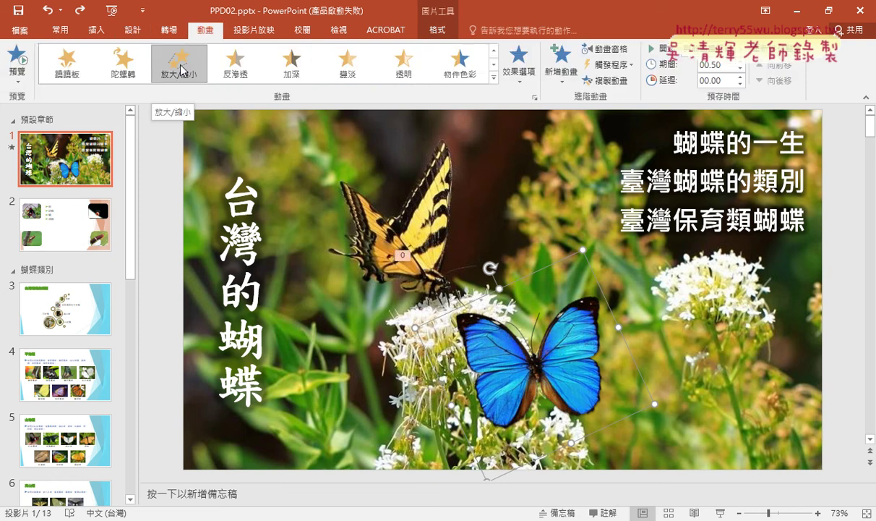
click(518, 69)
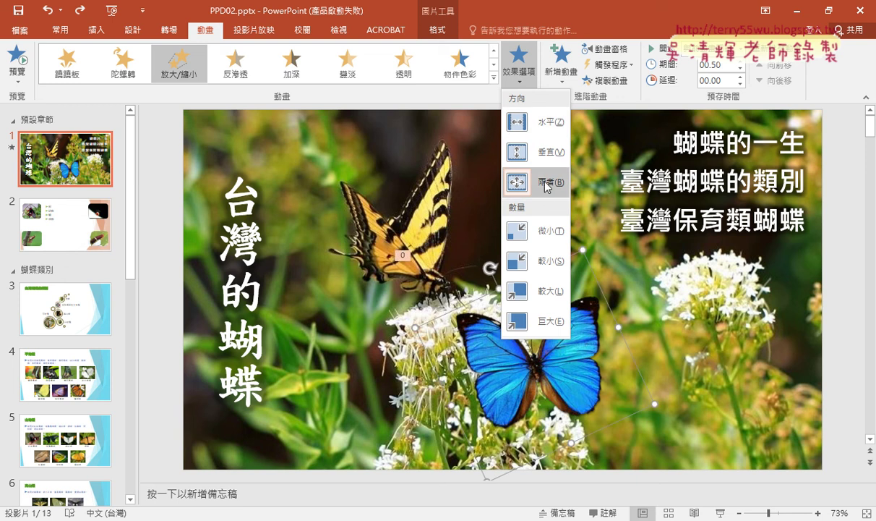
click(550, 124)
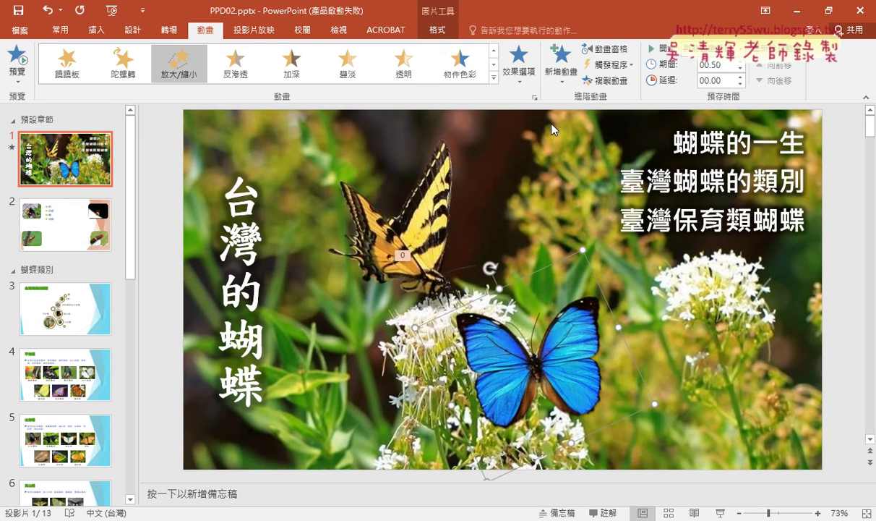
click(519, 72)
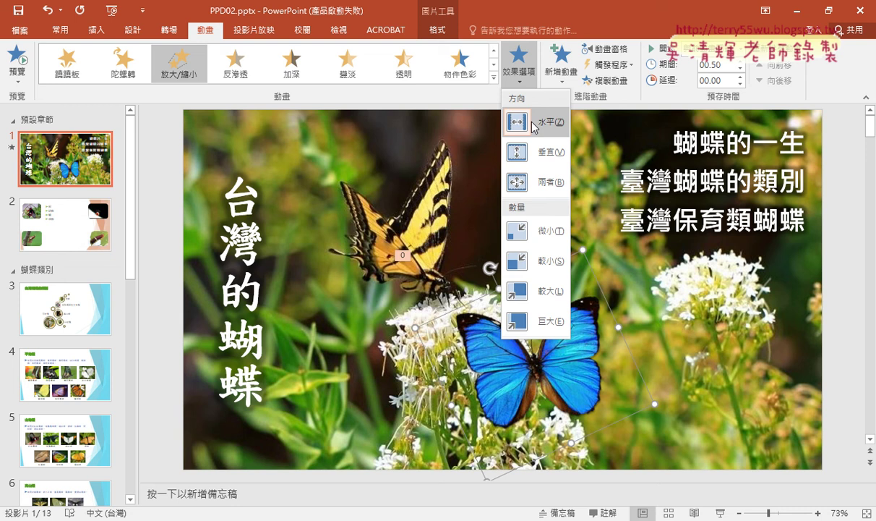
click(534, 125)
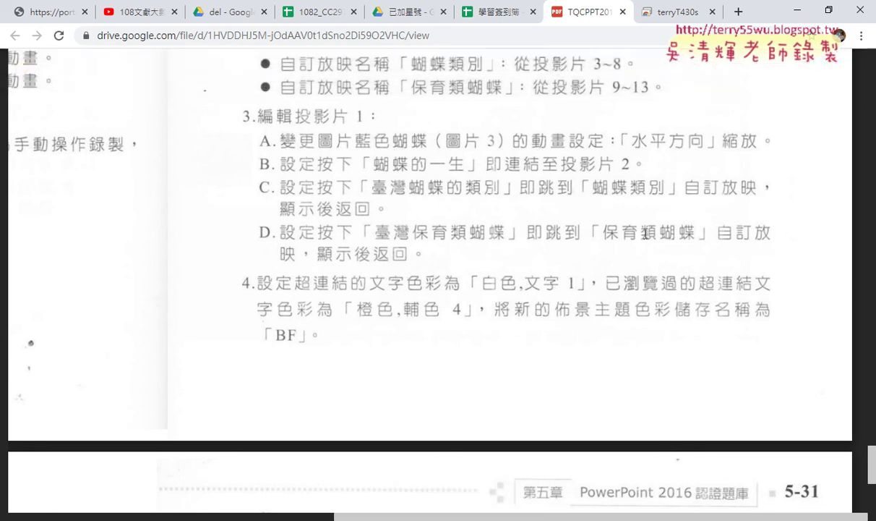
- Hyperlink the text 蝴蝶的一生 to slide 2 in this document
click(796, 11)
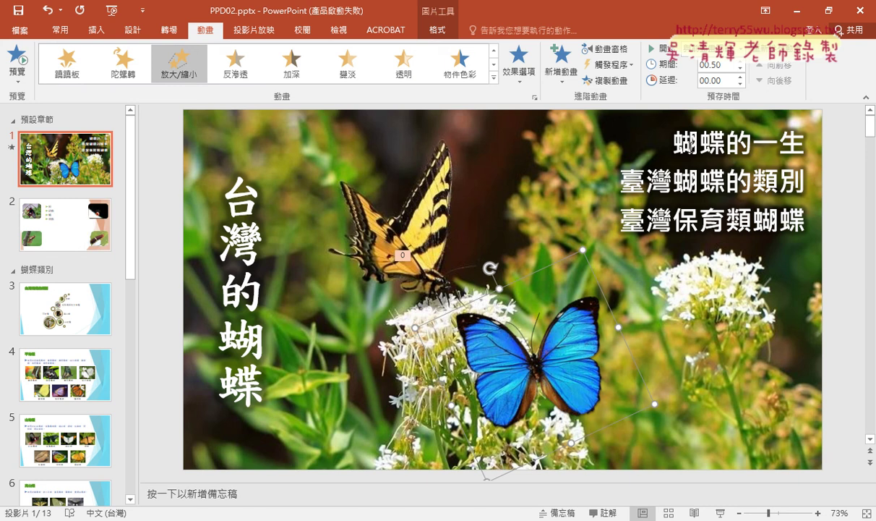
drag(655, 141, 811, 143)
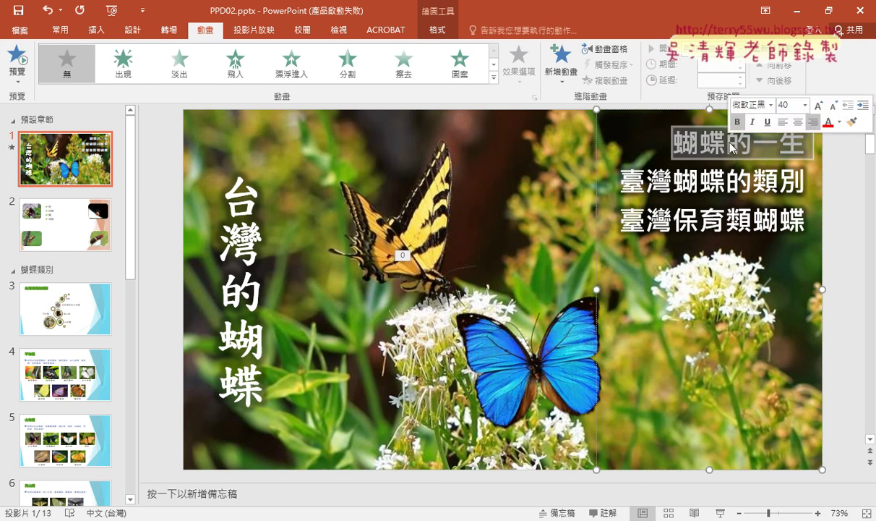
click(97, 31)
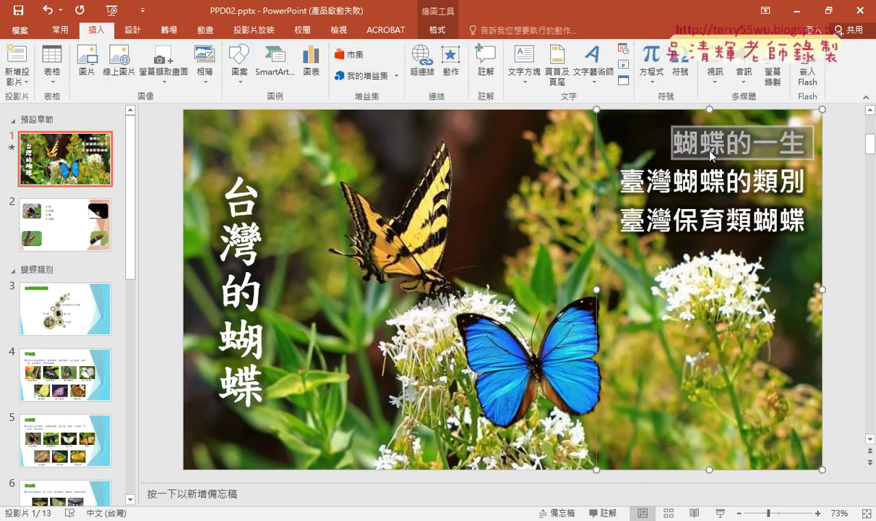
right_click(736, 147)
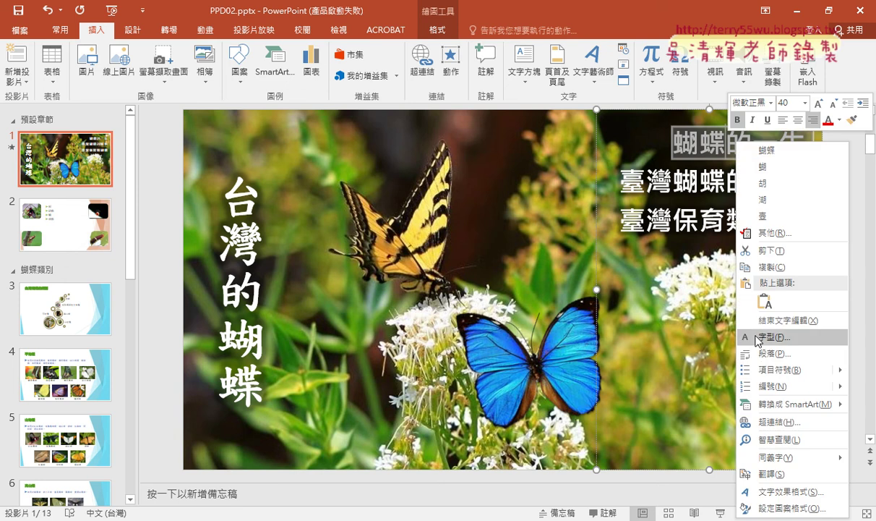
click(772, 423)
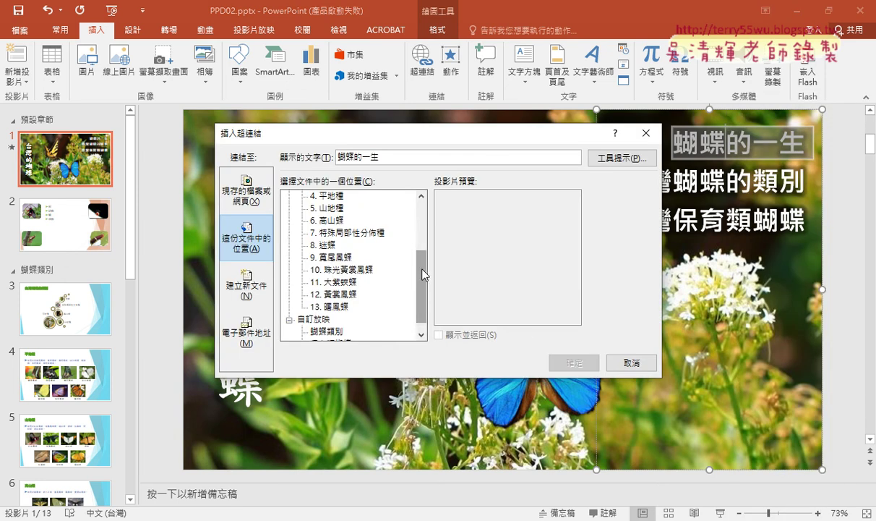
scroll(419, 277, up, 3)
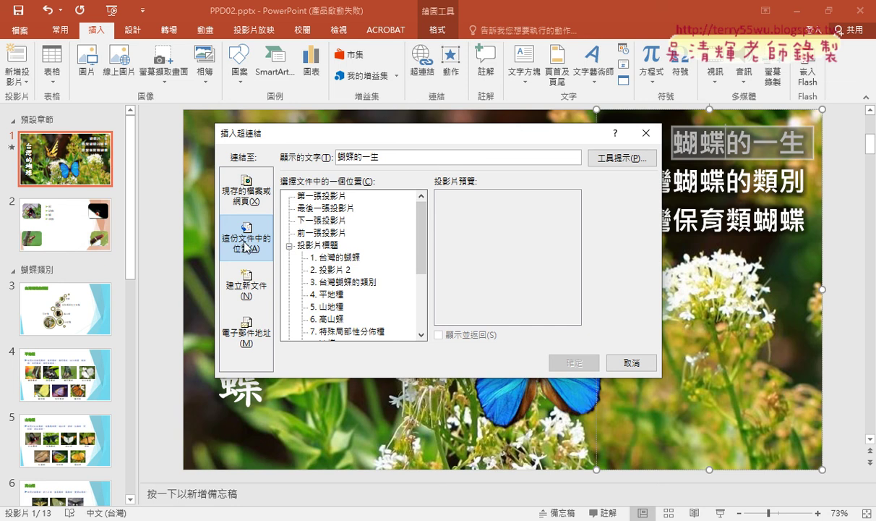
click(336, 270)
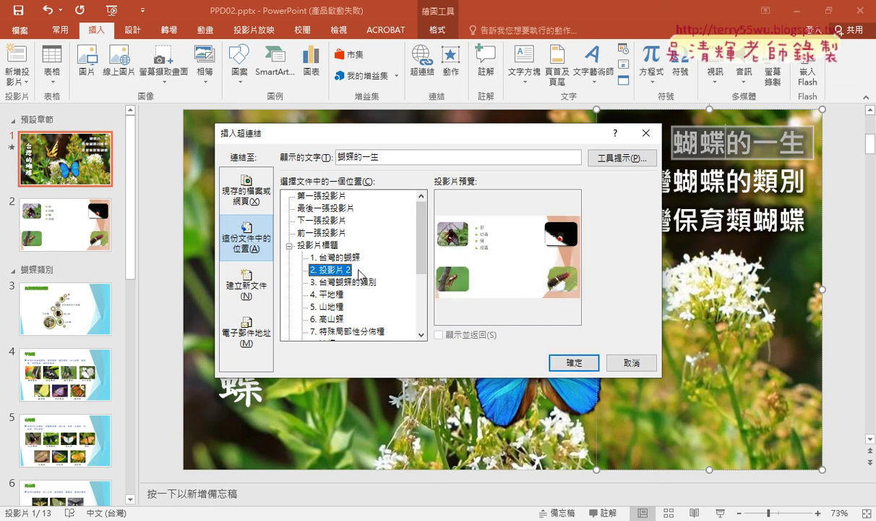
click(570, 363)
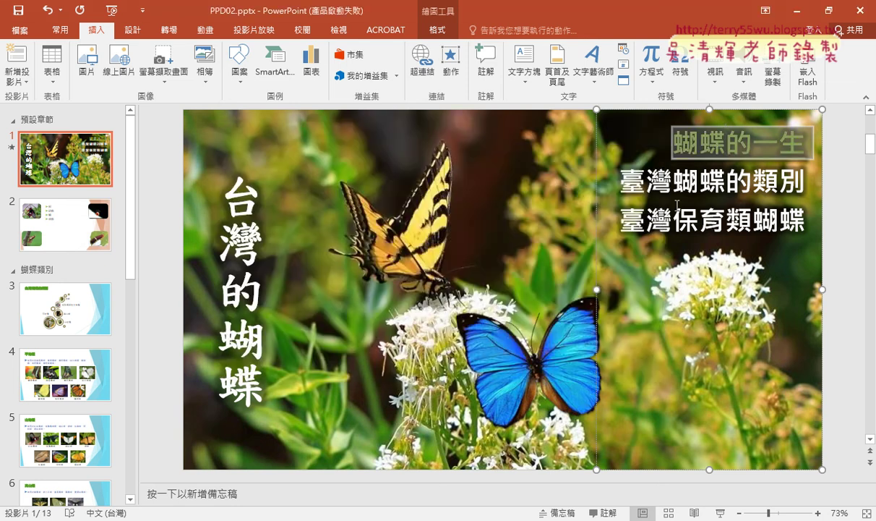
- Hyperlink 臺灣蝴蝶的類別 to the 蝴蝶類別 custom show with Show and return checked
drag(620, 183, 798, 185)
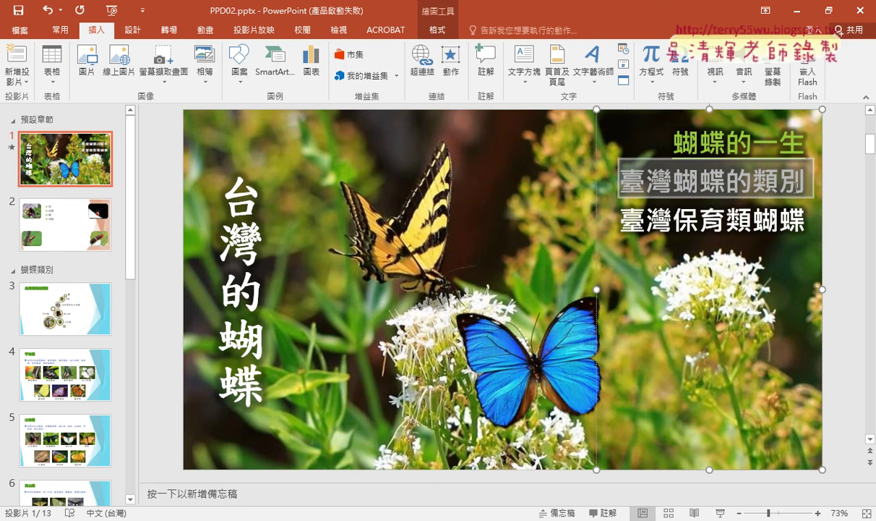
right_click(660, 182)
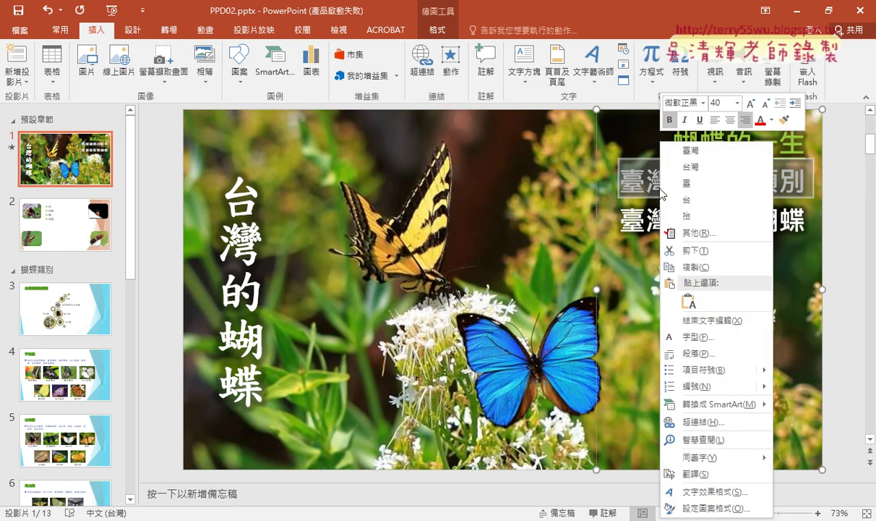
click(699, 422)
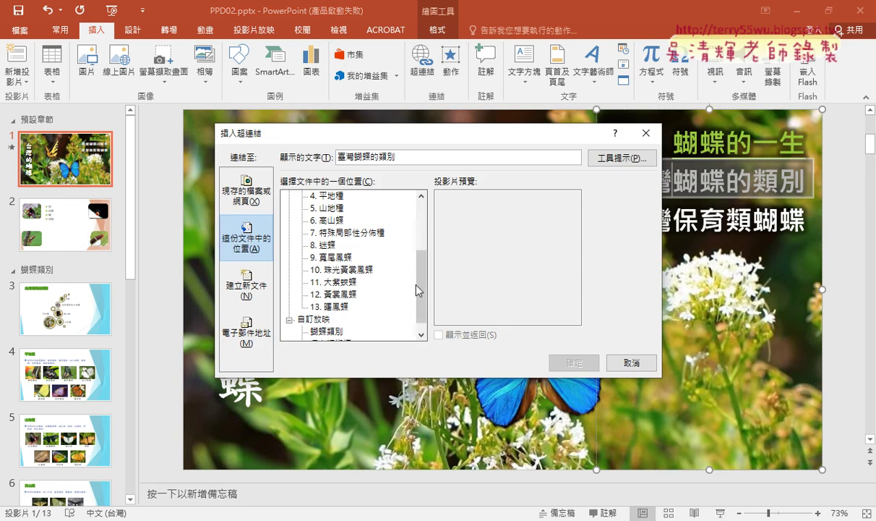
scroll(417, 291, down, 1)
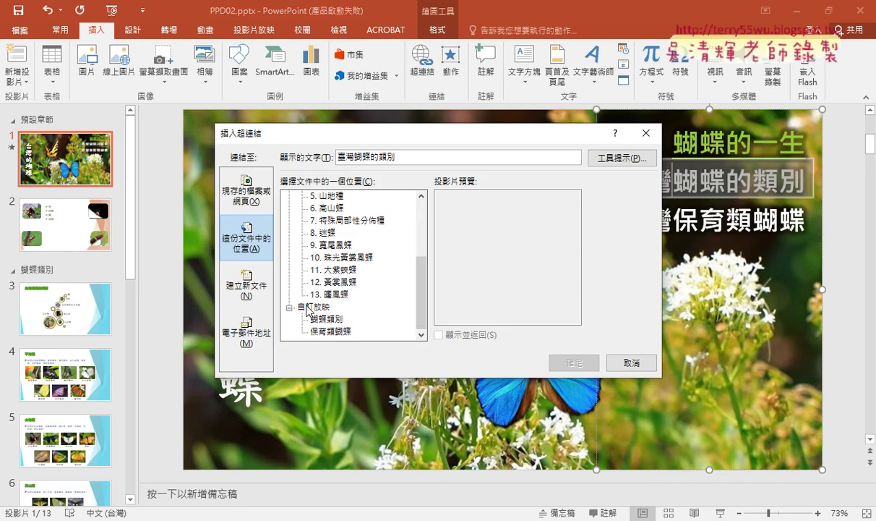
click(331, 319)
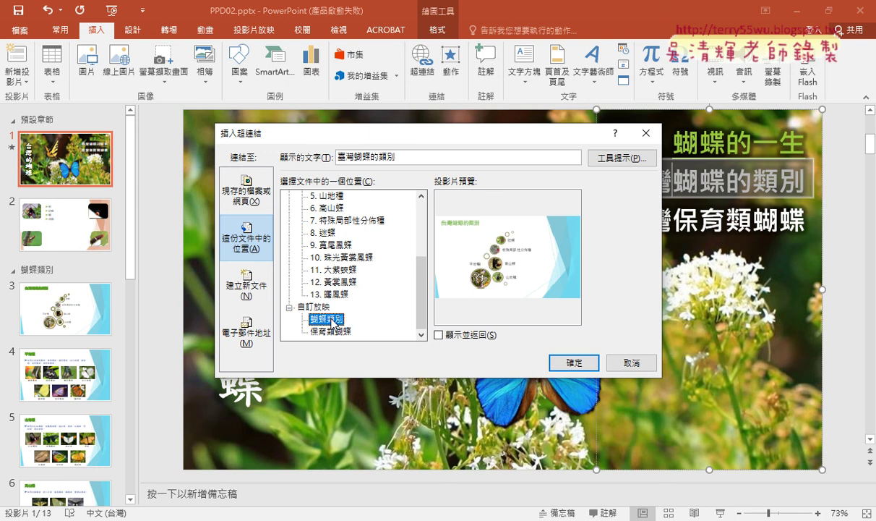
click(476, 335)
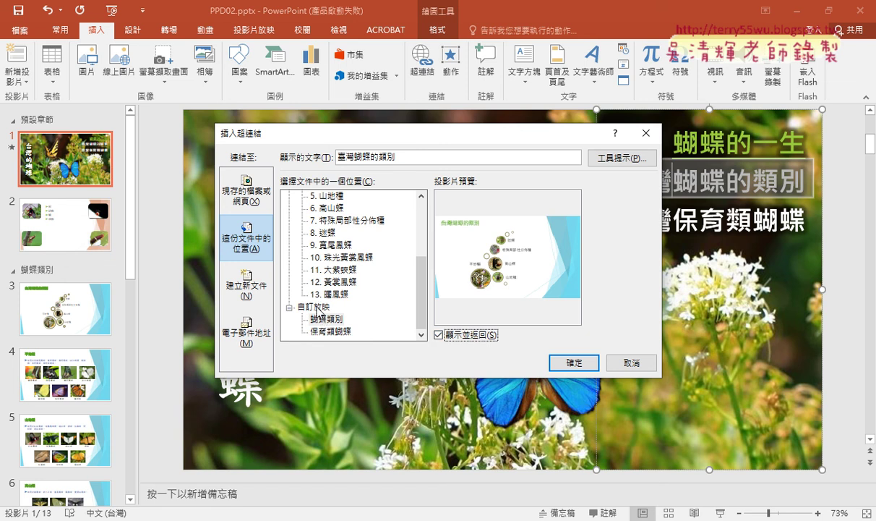
click(566, 360)
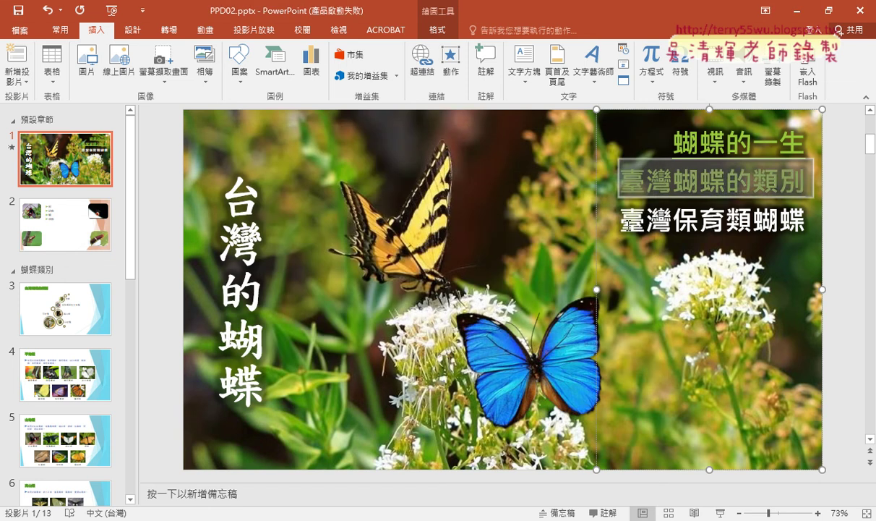
- Hyperlink the line 臺灣保育類蝴蝶 to the 保育類蝴蝶 custom show, with Show and return ticked
triple_click(712, 216)
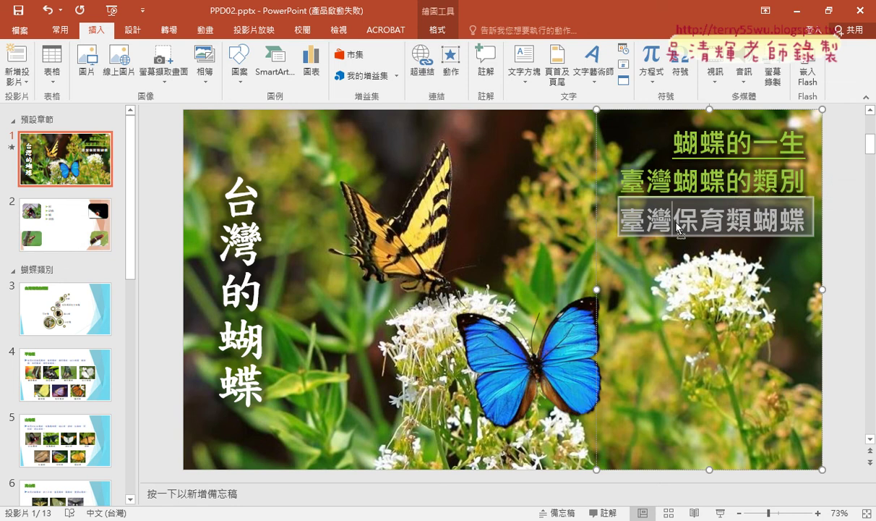
right_click(682, 233)
click(728, 423)
click(330, 330)
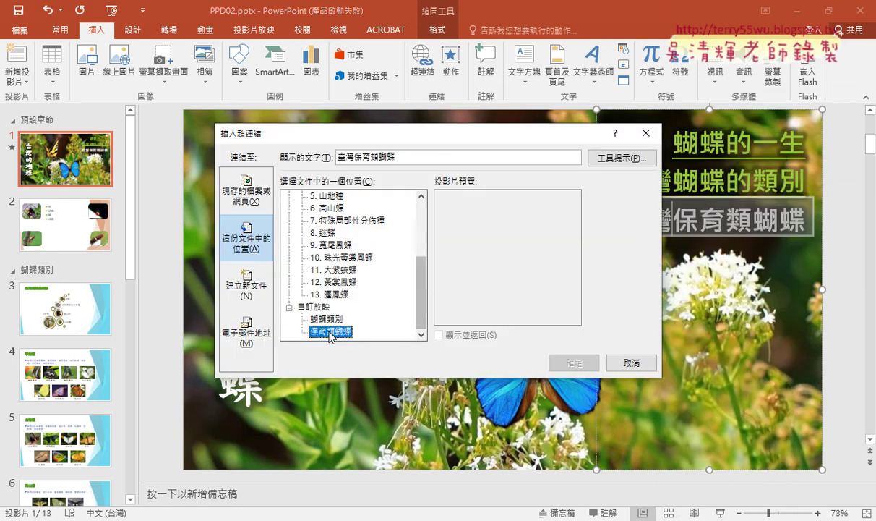
click(446, 337)
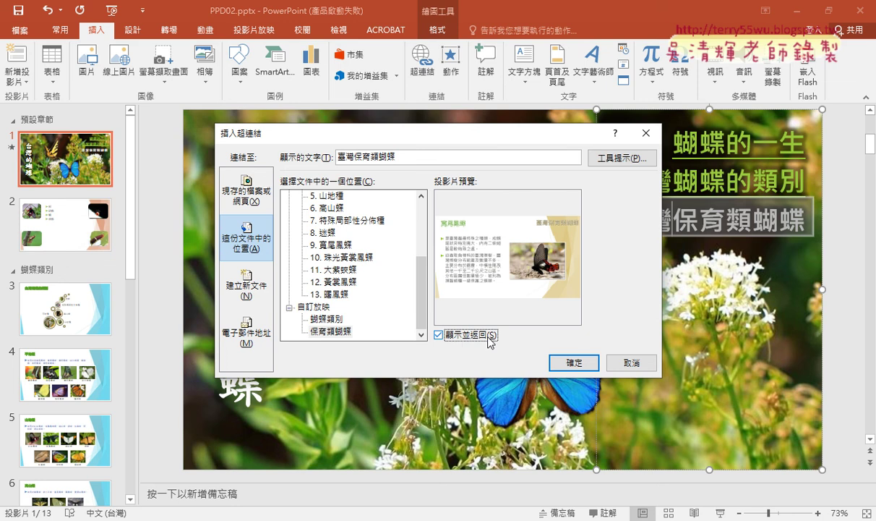
click(588, 368)
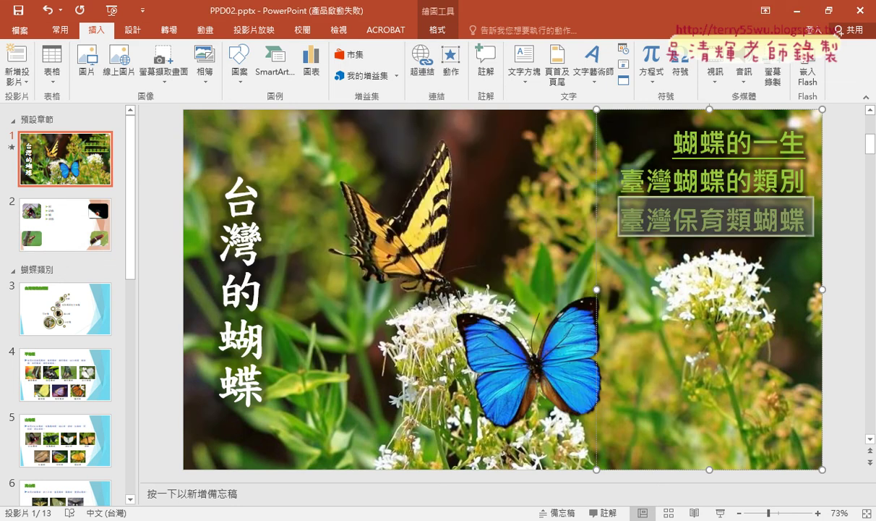
key(alt+Tab)
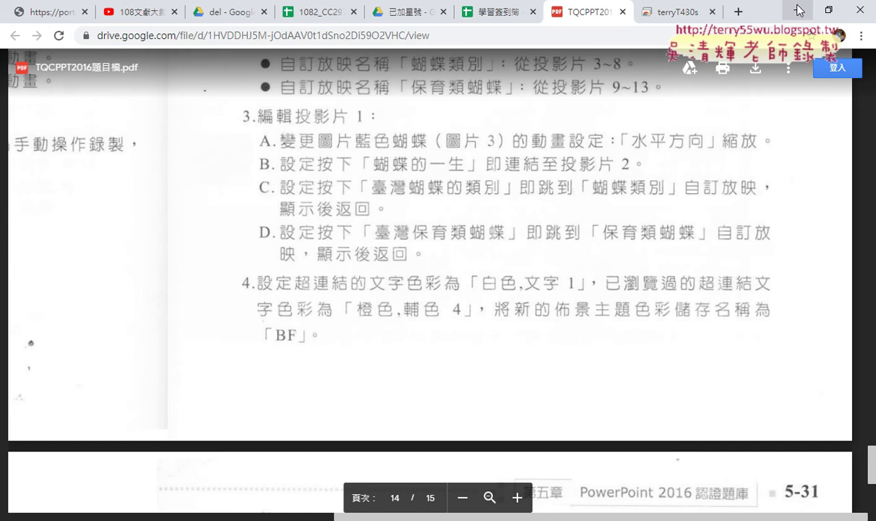
key(alt+Tab)
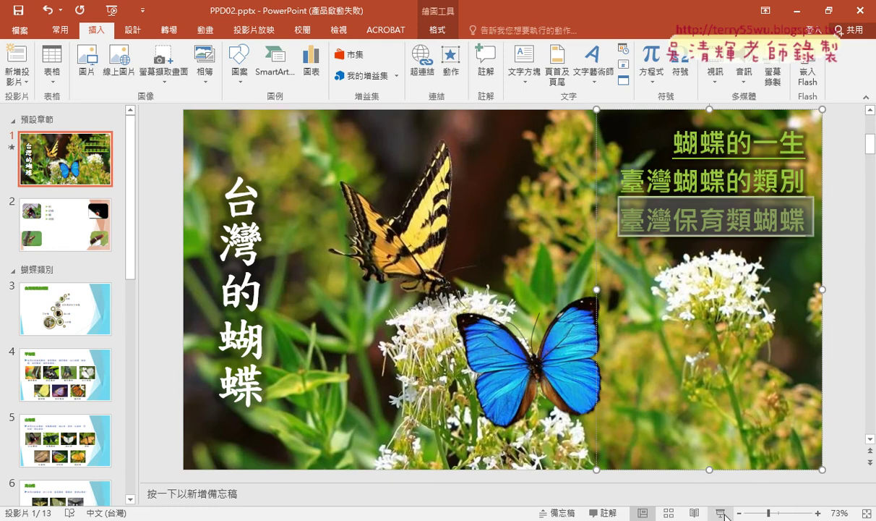
- Run the slide show, follow the 蝴蝶的一生 link, go back to the title slide, then exit
click(719, 512)
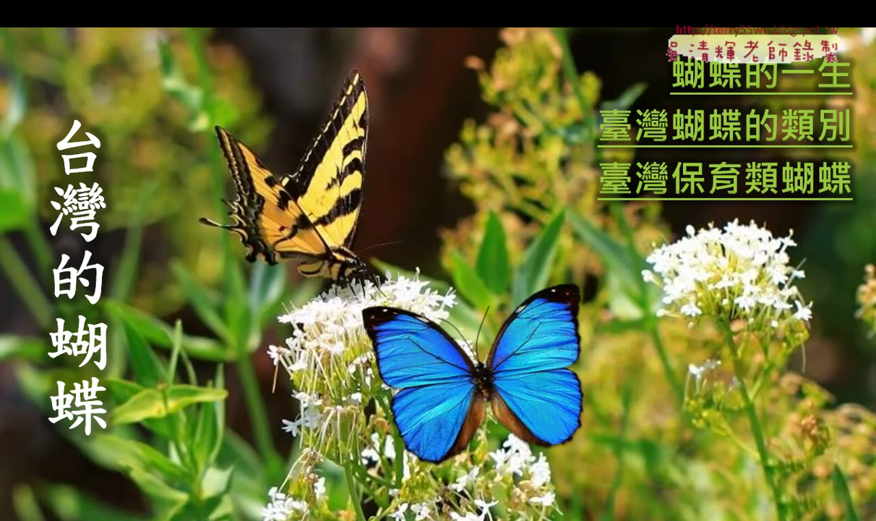
click(738, 81)
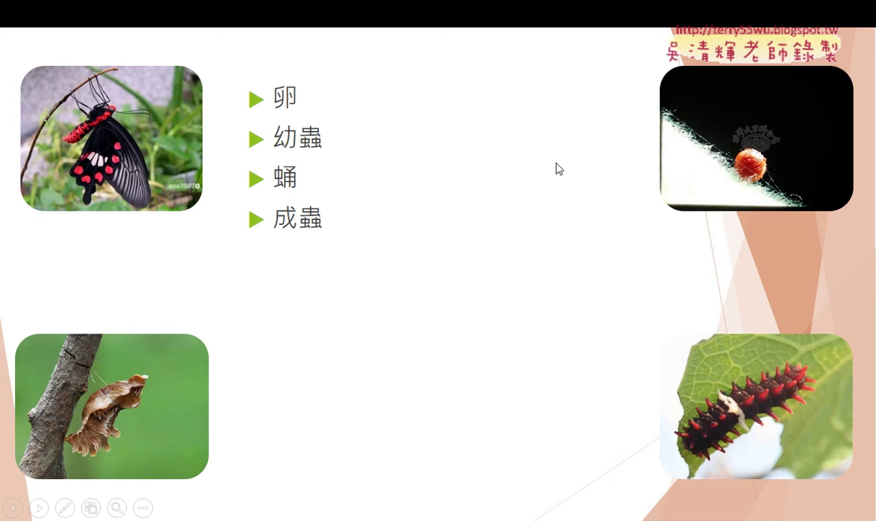
key(Left)
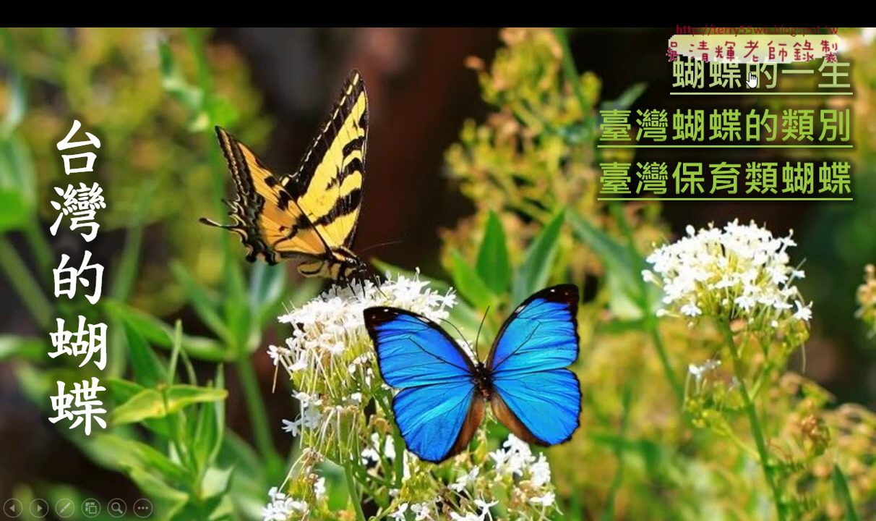
key(Escape)
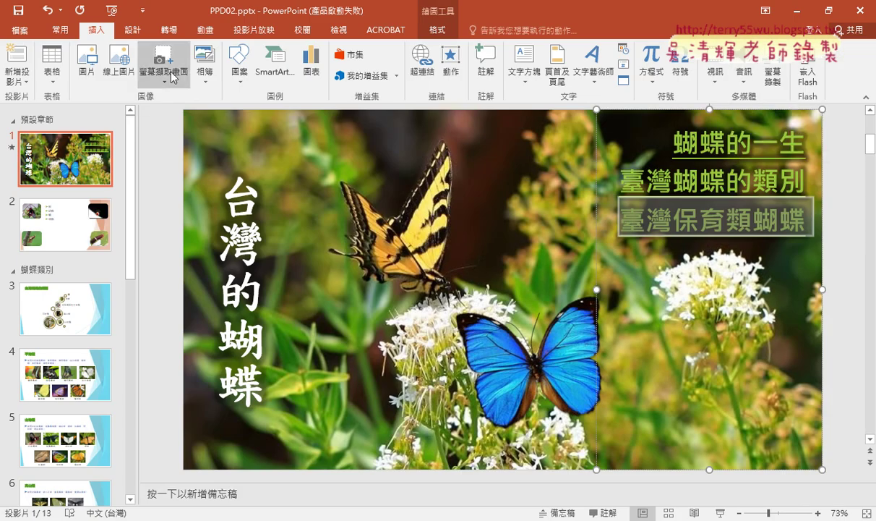
- Open the Create New Theme Colors dialog via Design > Variants > Colors > Customize Colors
click(136, 33)
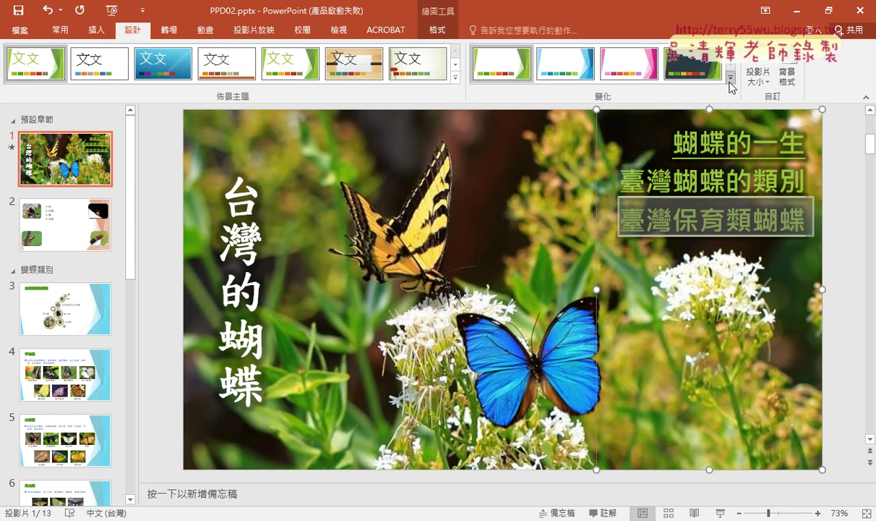
click(728, 76)
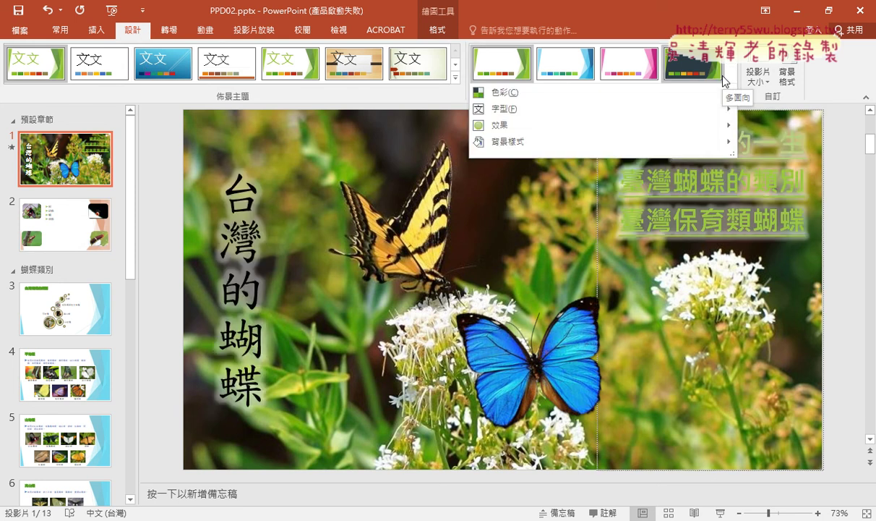
mouse_move(578, 92)
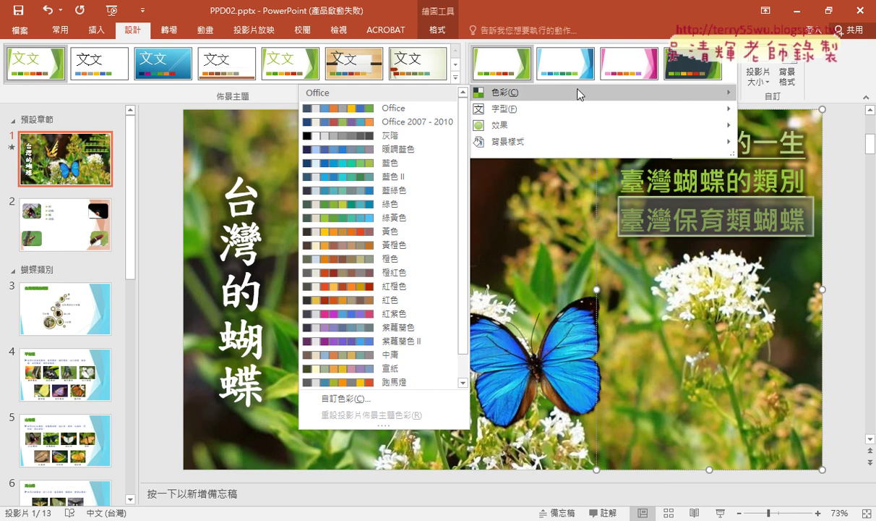
click(378, 405)
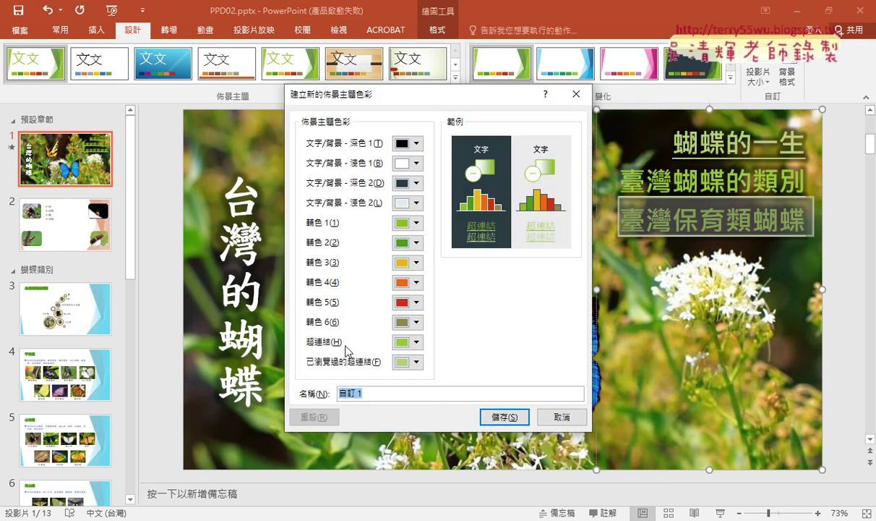
drag(339, 331, 356, 334)
drag(359, 370, 362, 371)
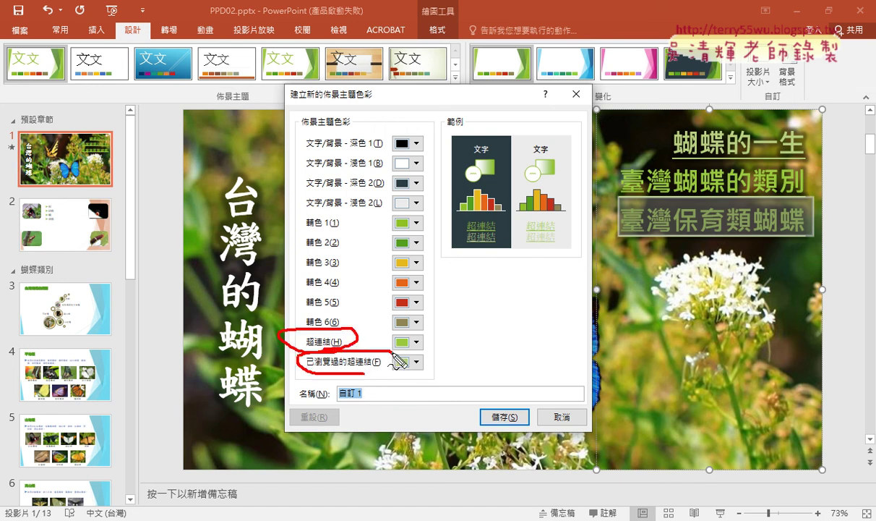
key(Escape)
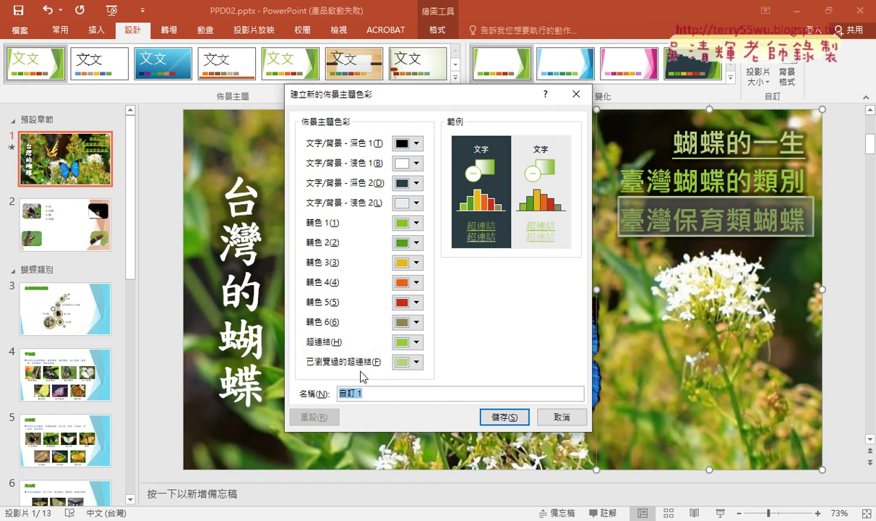
- Set Hyperlink to white, Followed Hyperlink to Orange Accent 4, and name the scheme BF
click(406, 341)
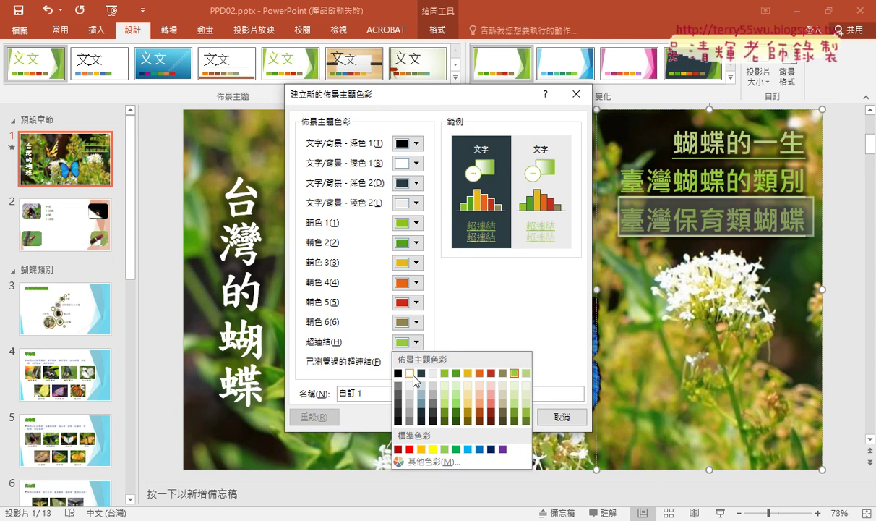
click(410, 373)
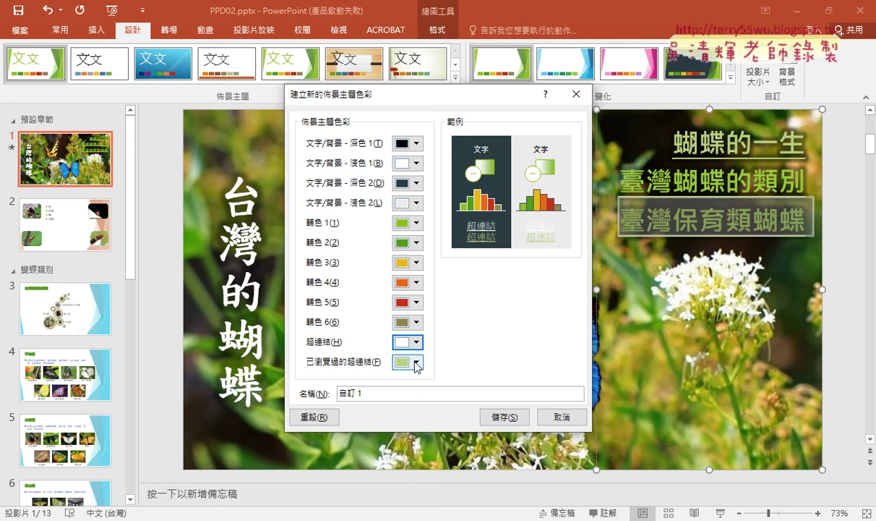
click(417, 362)
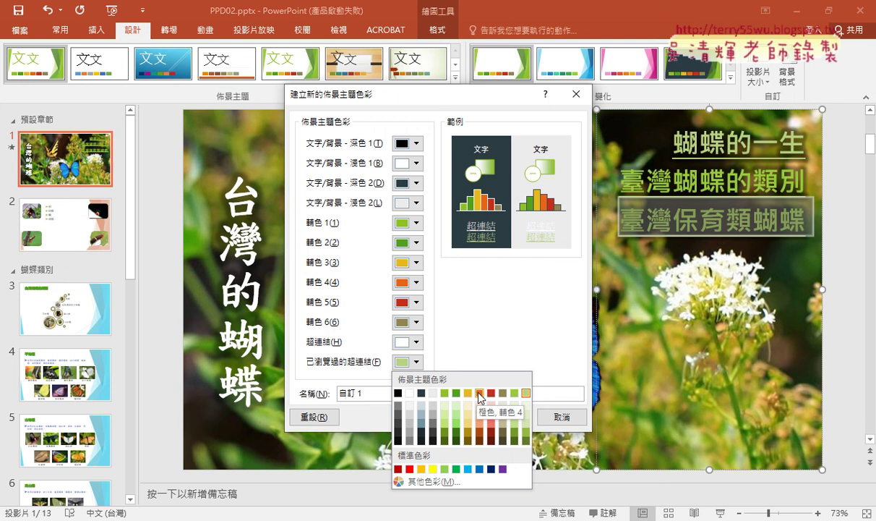
click(480, 392)
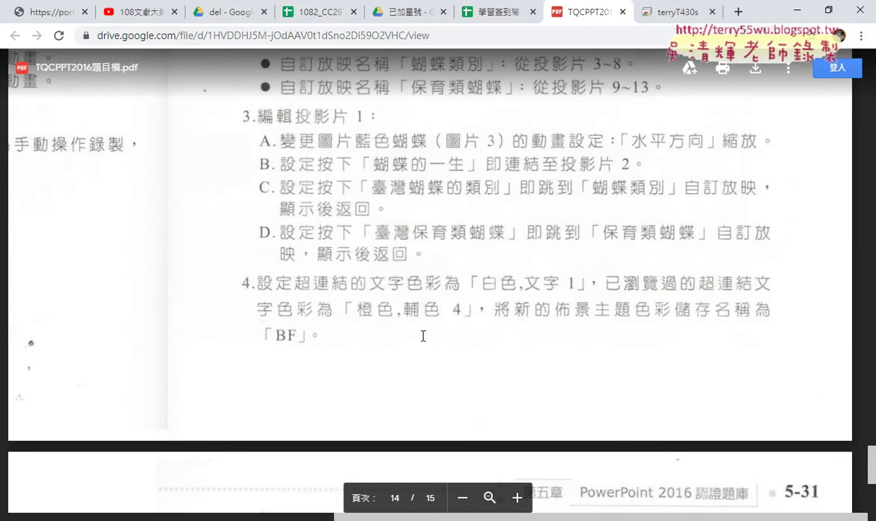
click(800, 14)
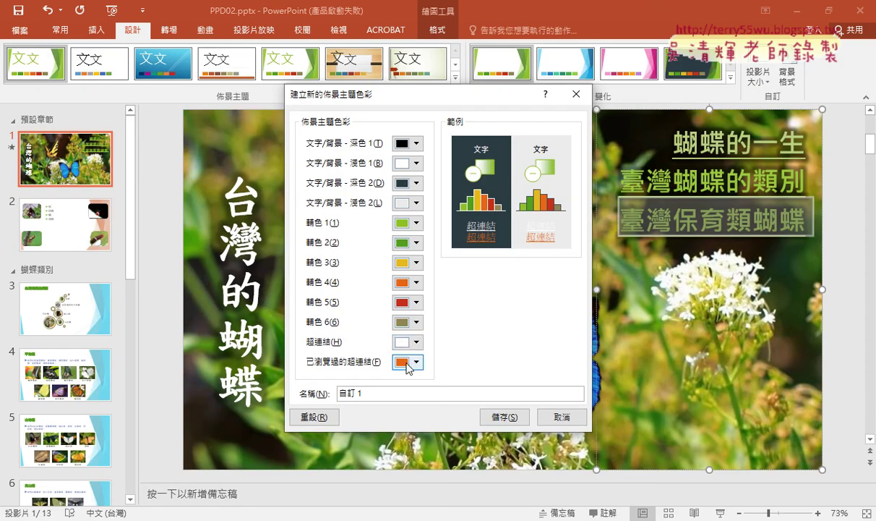
drag(376, 393, 353, 395)
double_click(352, 394)
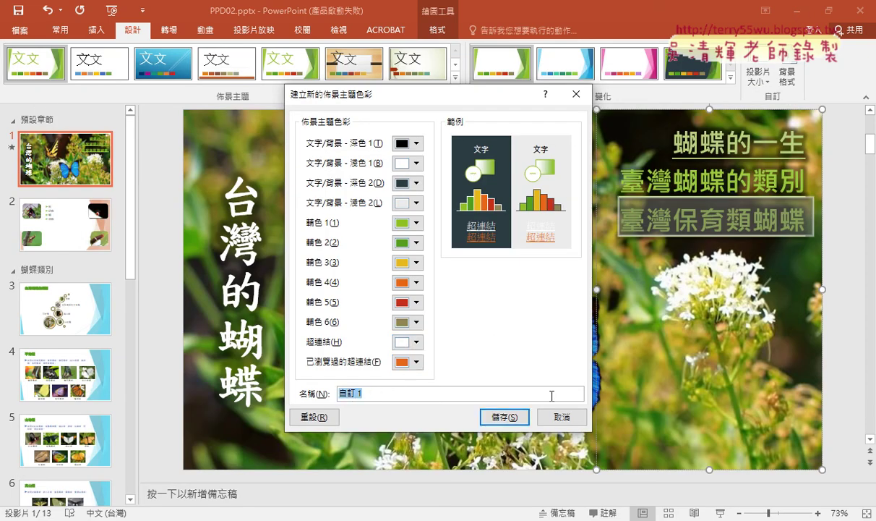
text(BF)
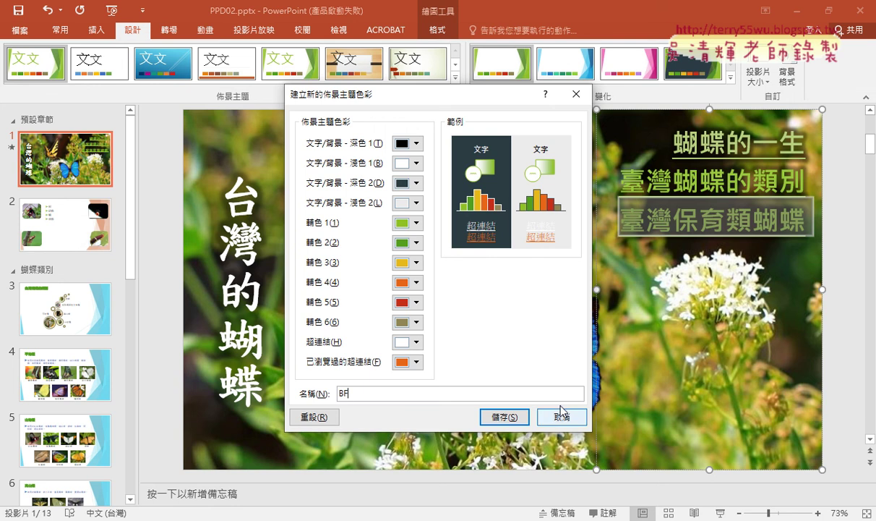
- Save the BF colour scheme, then test a title-slide link in the slide show and exit
click(509, 417)
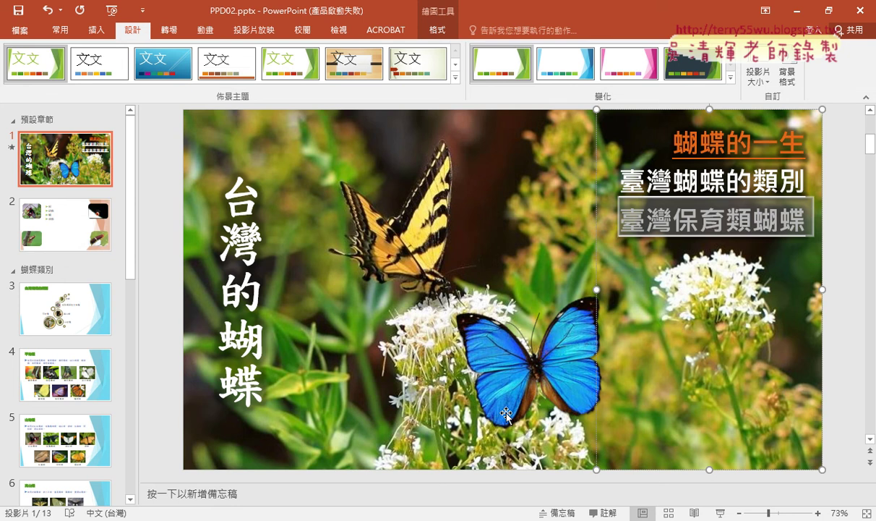
click(721, 512)
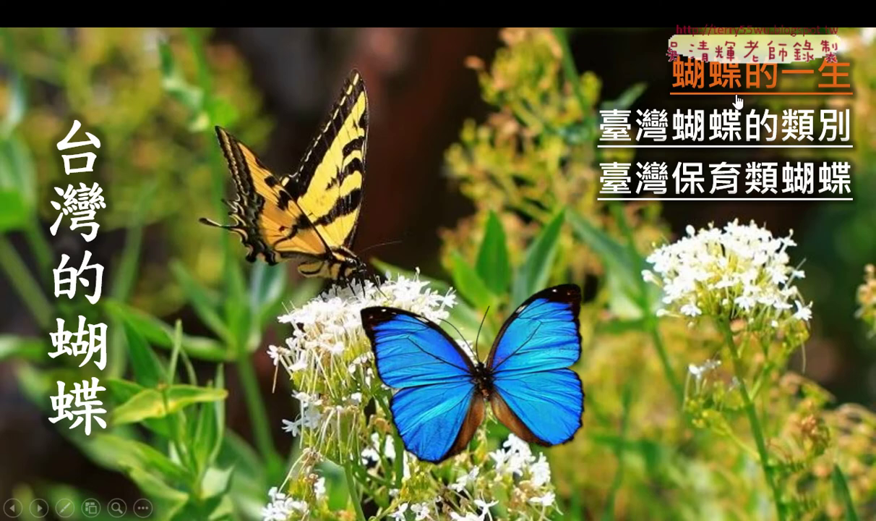
click(723, 139)
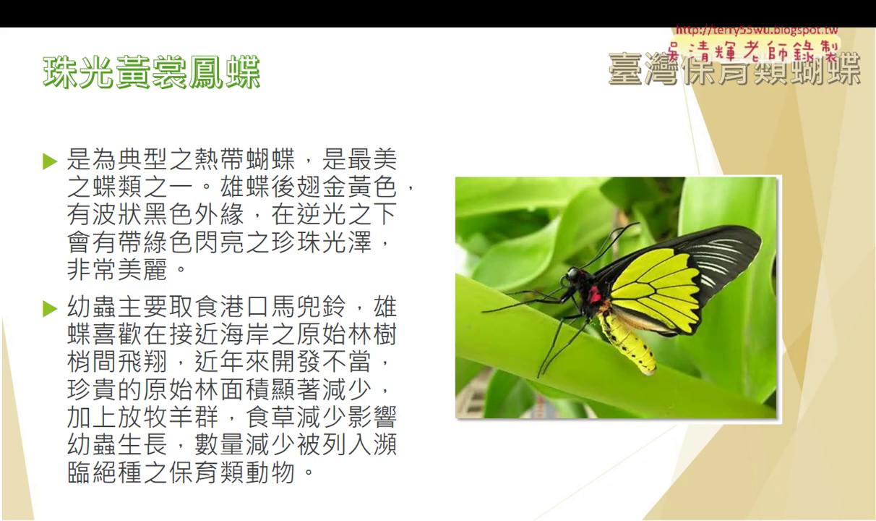
right_click(425, 126)
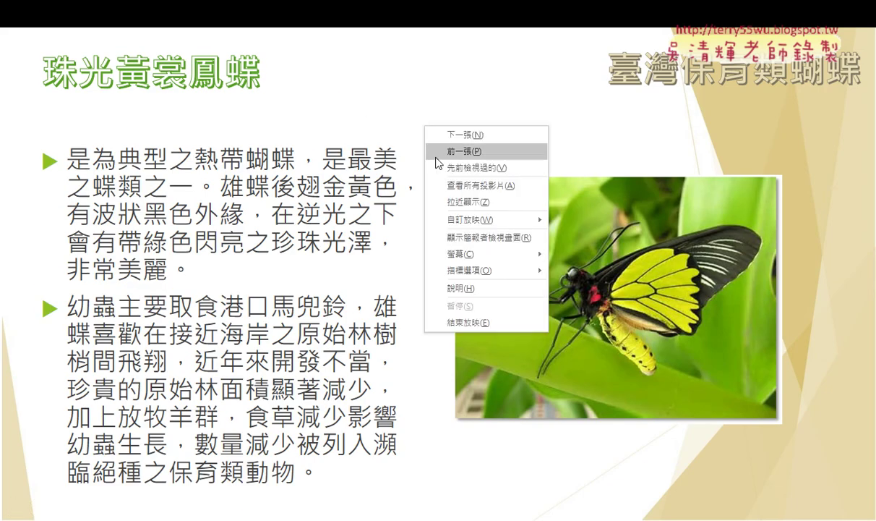
click(367, 154)
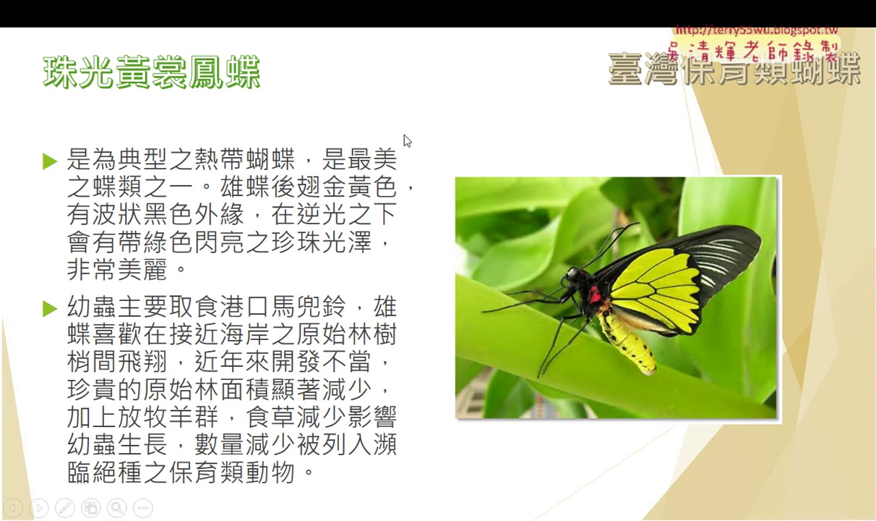
right_click(311, 115)
click(262, 149)
key(Escape)
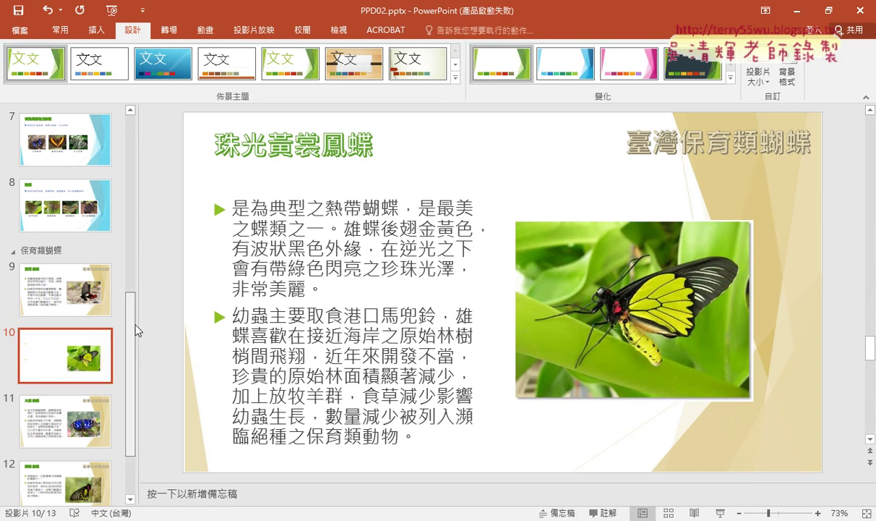
- Rerun the show from slide 1 to check the orange visited links, then display slide 2
drag(131, 311, 147, 127)
click(78, 165)
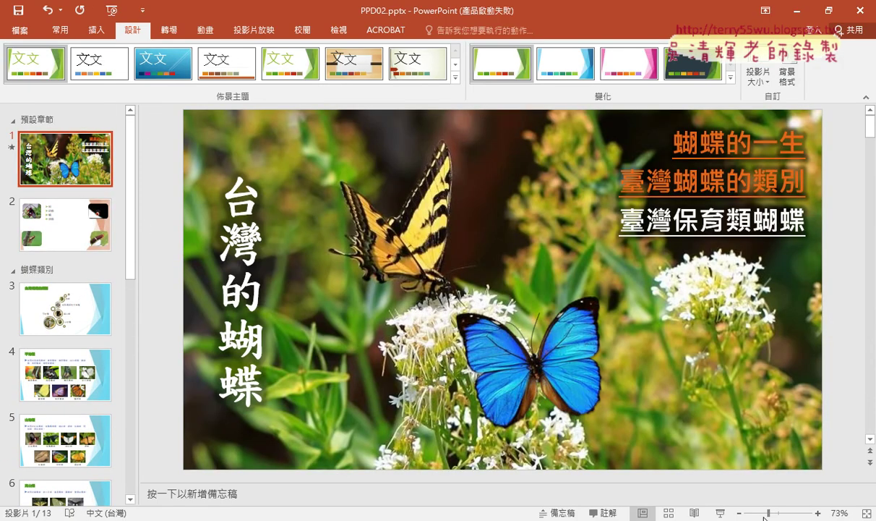
click(720, 513)
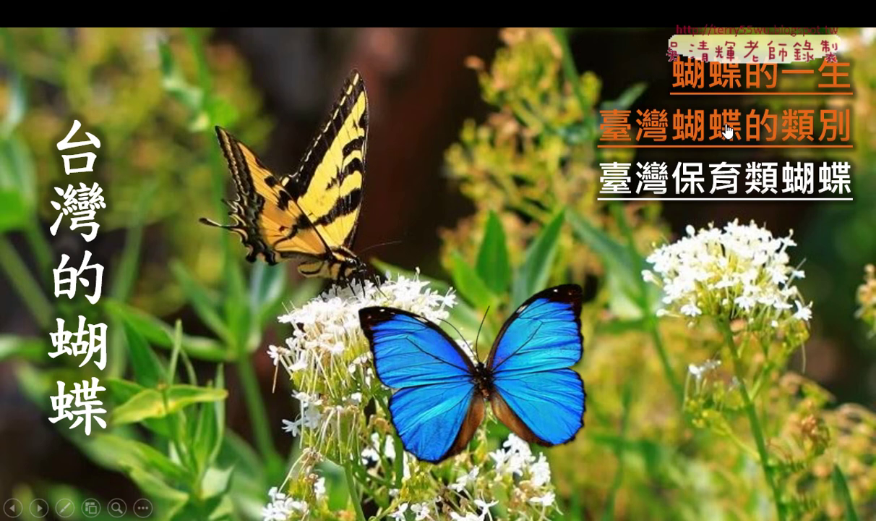
key(Escape)
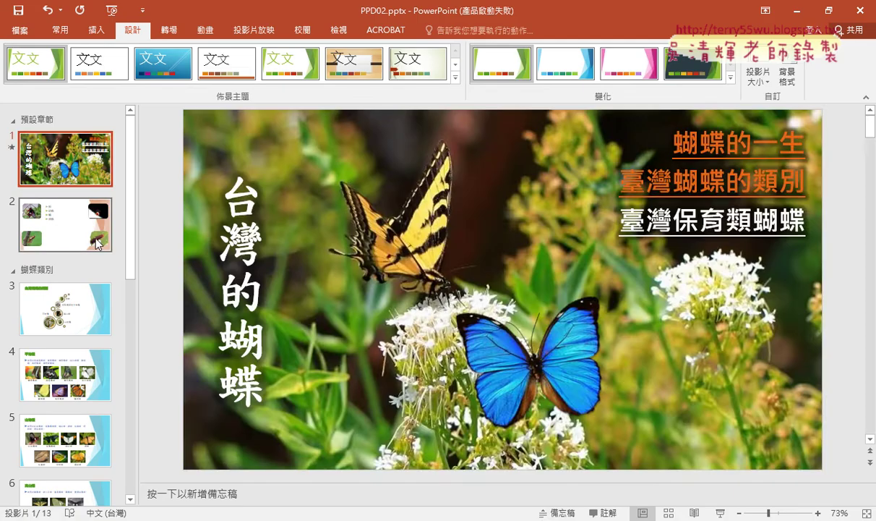
click(82, 230)
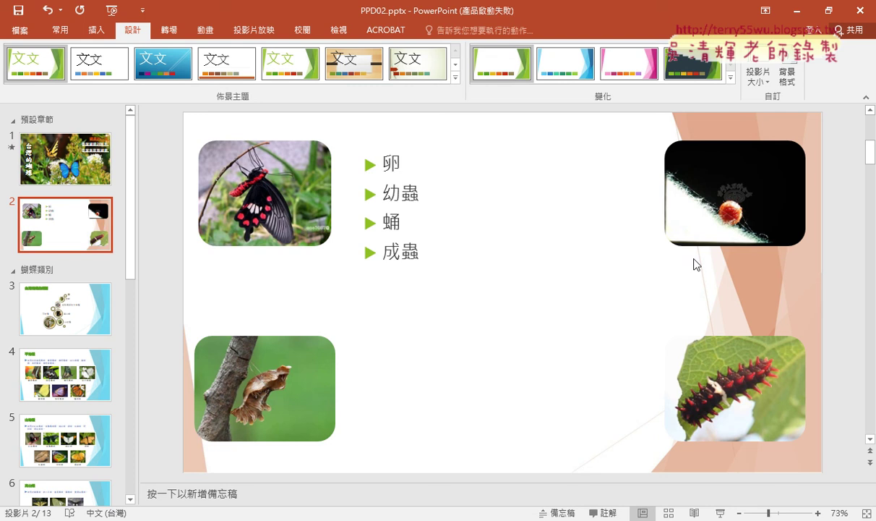